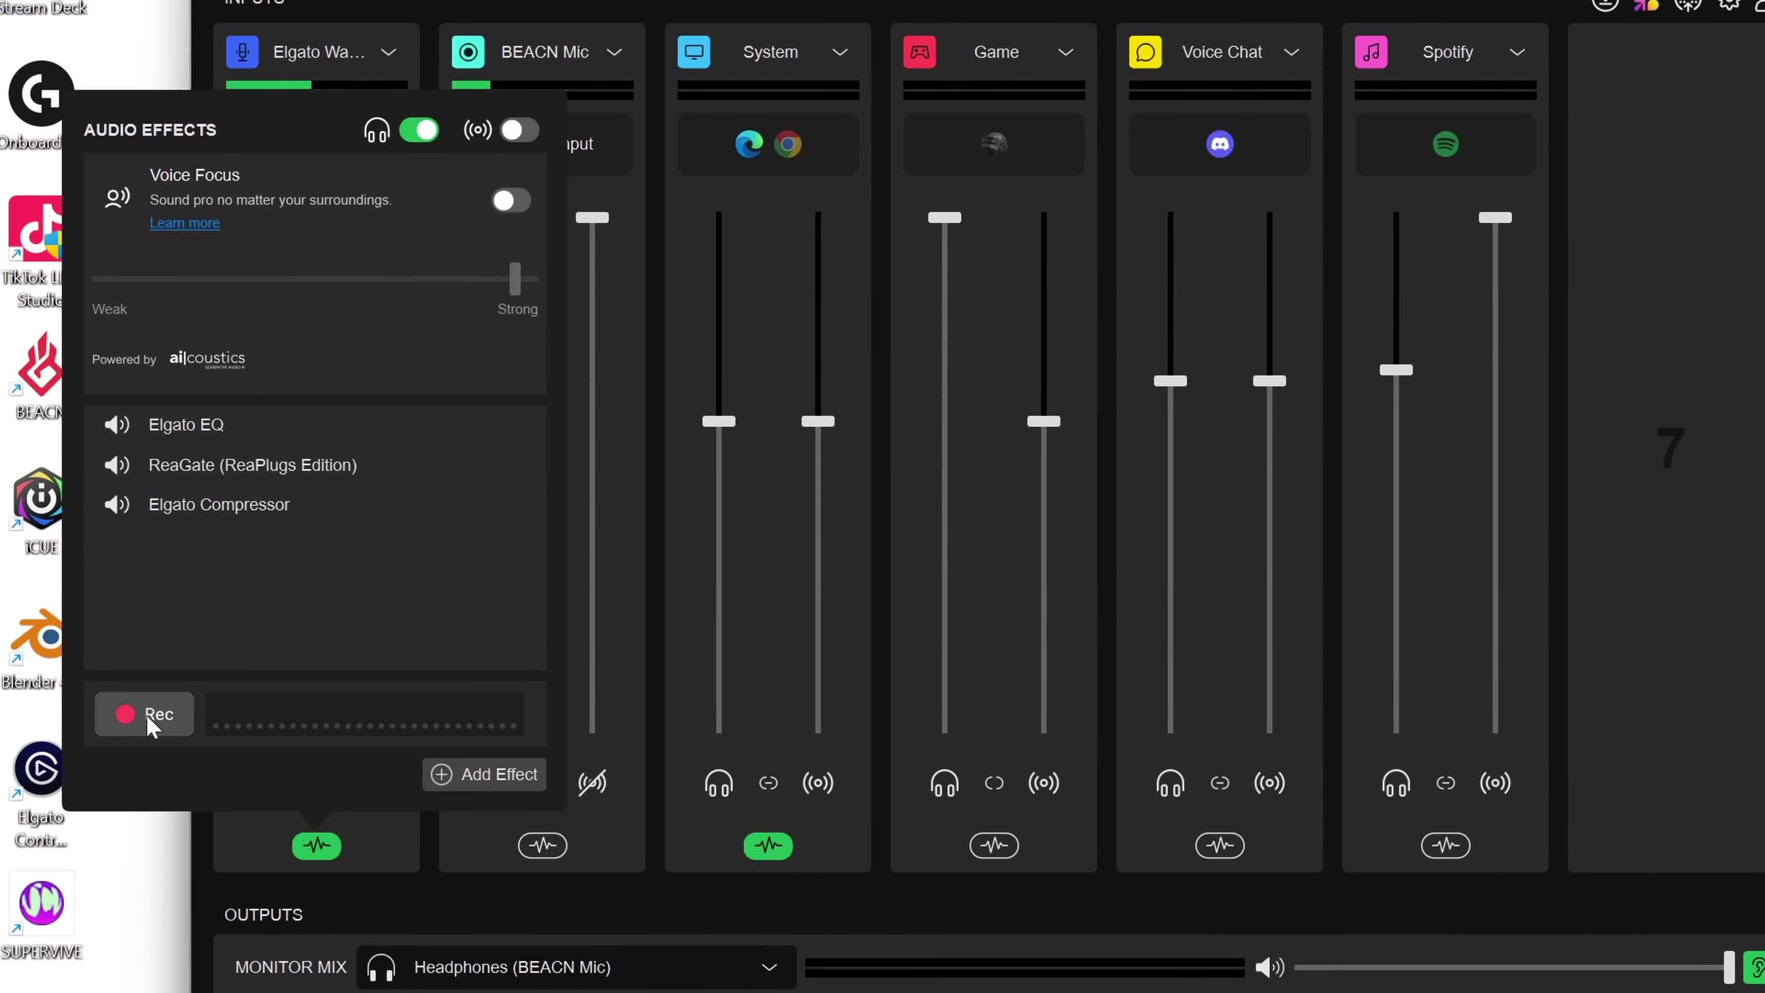
Start a quick mic-check recording with Rec in Wave Link's Audio Effects panel
{"action": "left_click", "coordinate": [146, 720]}
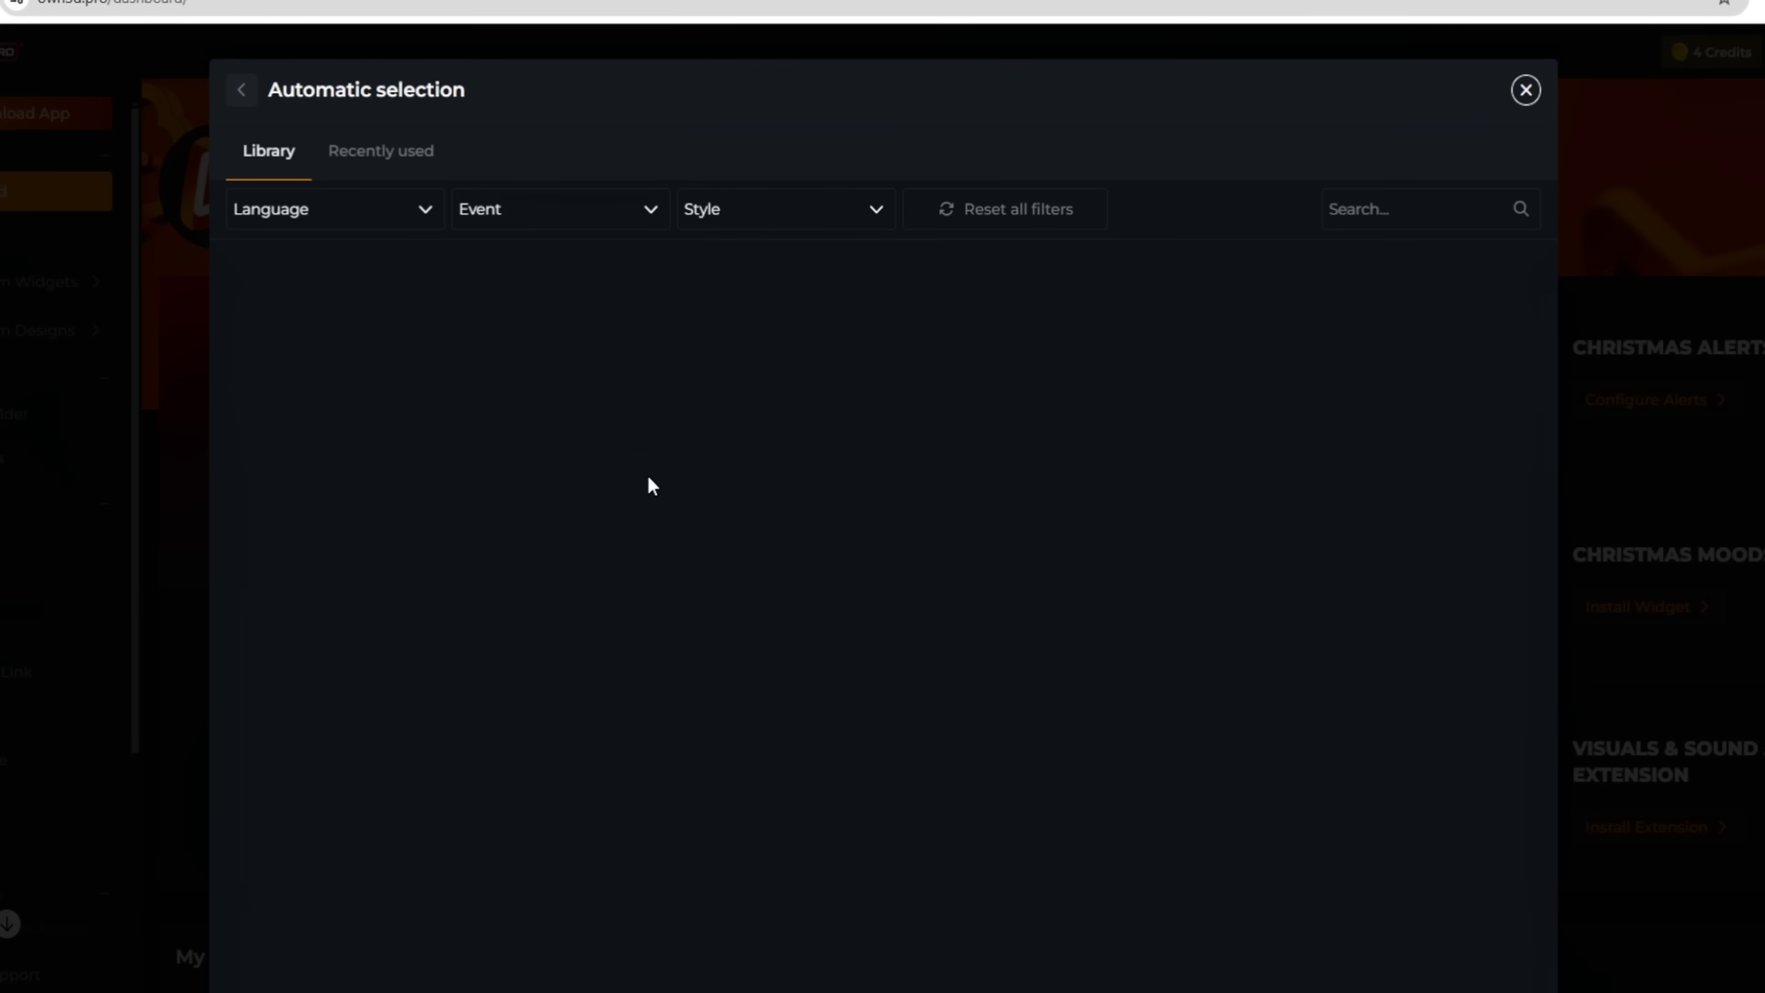
Browse the Mood widget's Mood Style options, then the Media library of overlay graphics
{"action": "scroll", "coordinate": [848, 473], "scroll_direction": "down", "scroll_amount": 20}
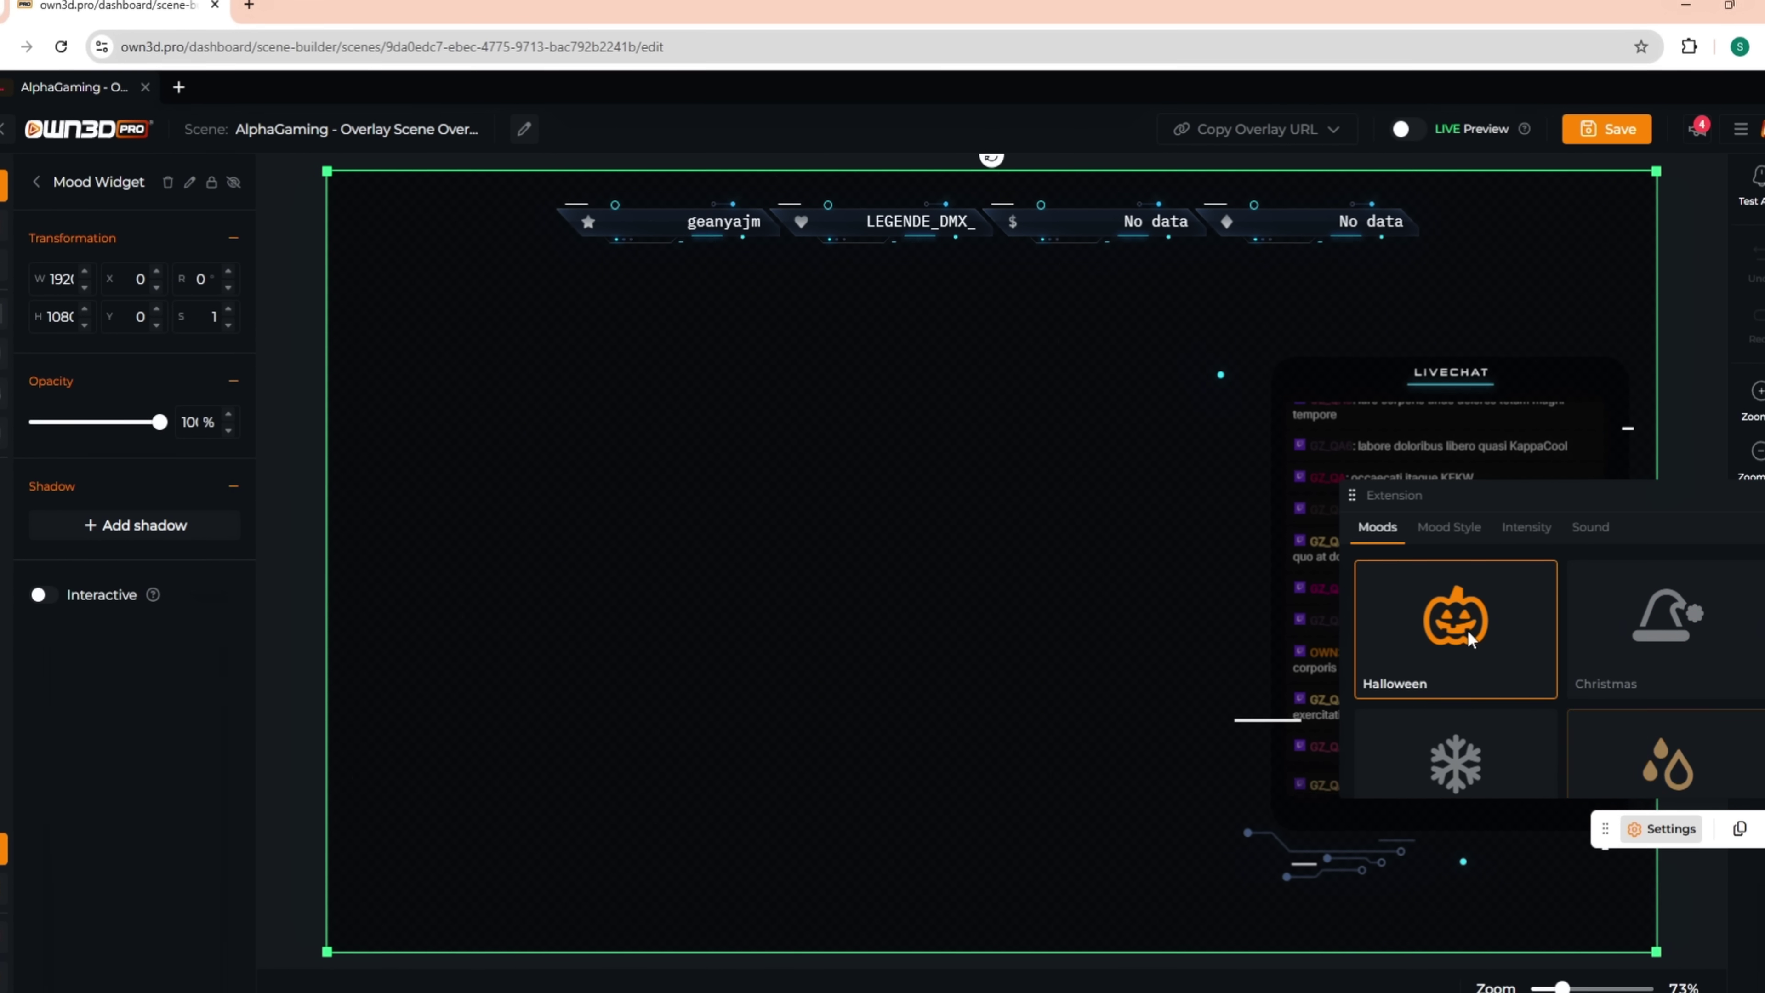
{"action": "left_click", "coordinate": [1449, 527]}
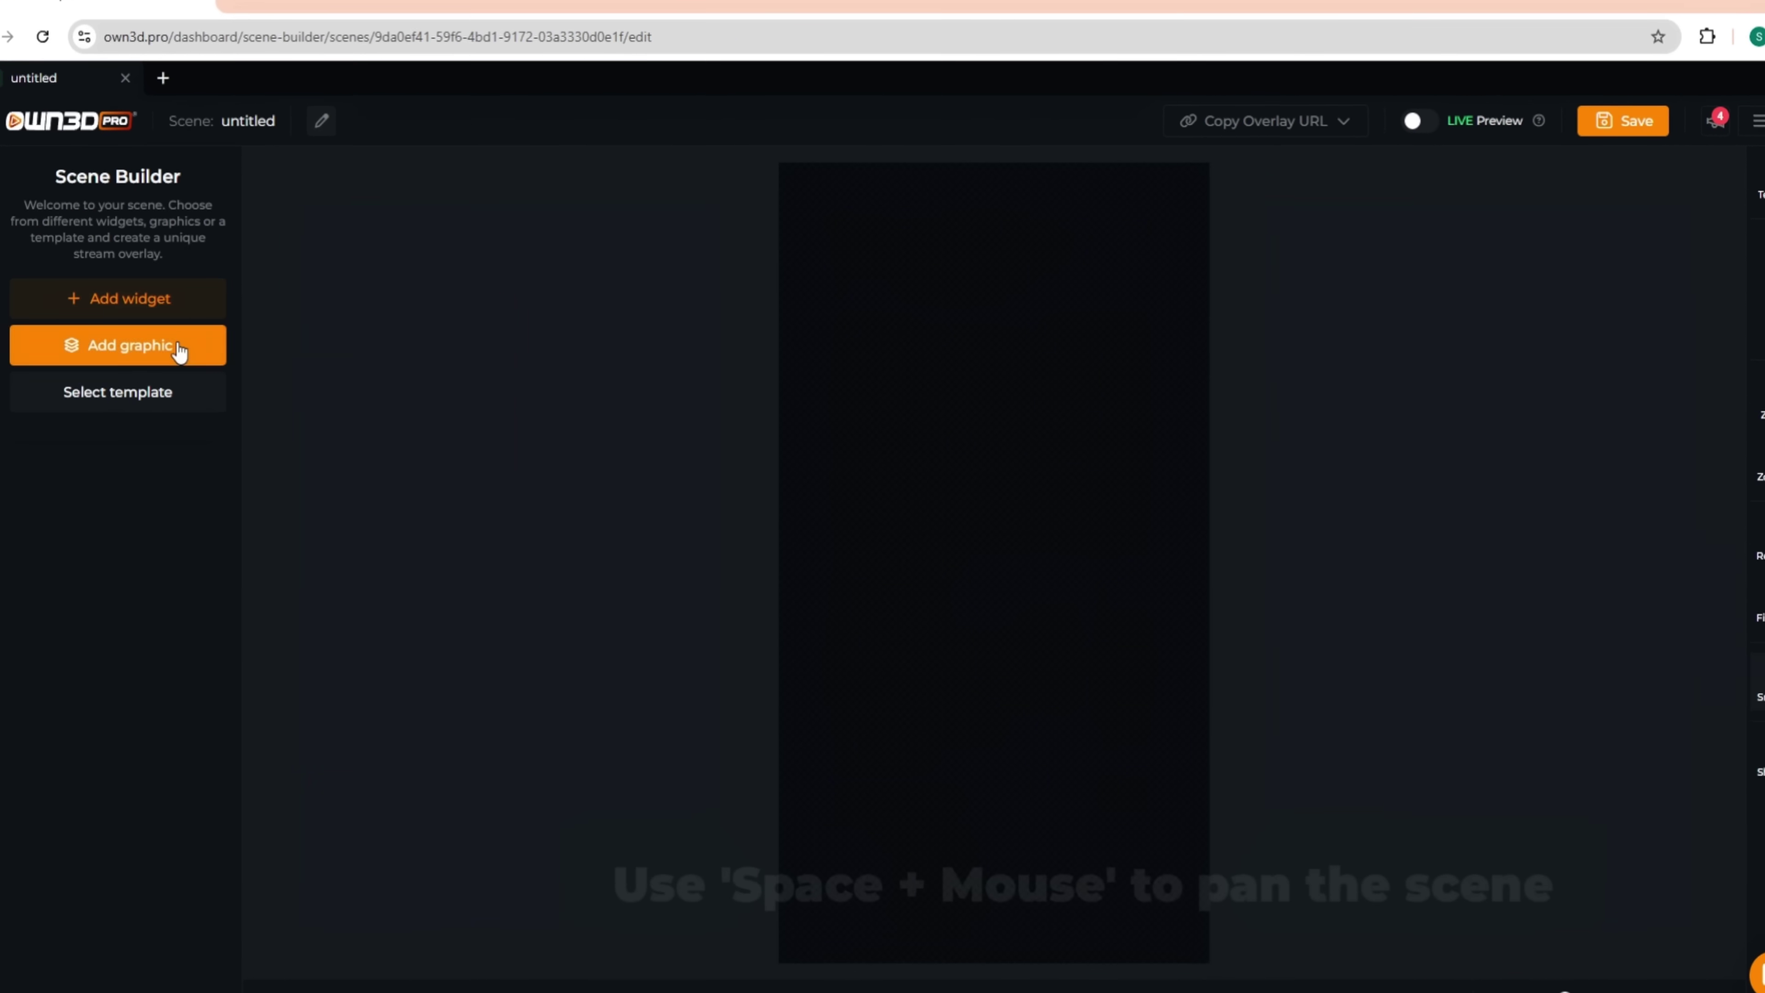
{"action": "left_click", "coordinate": [178, 347]}
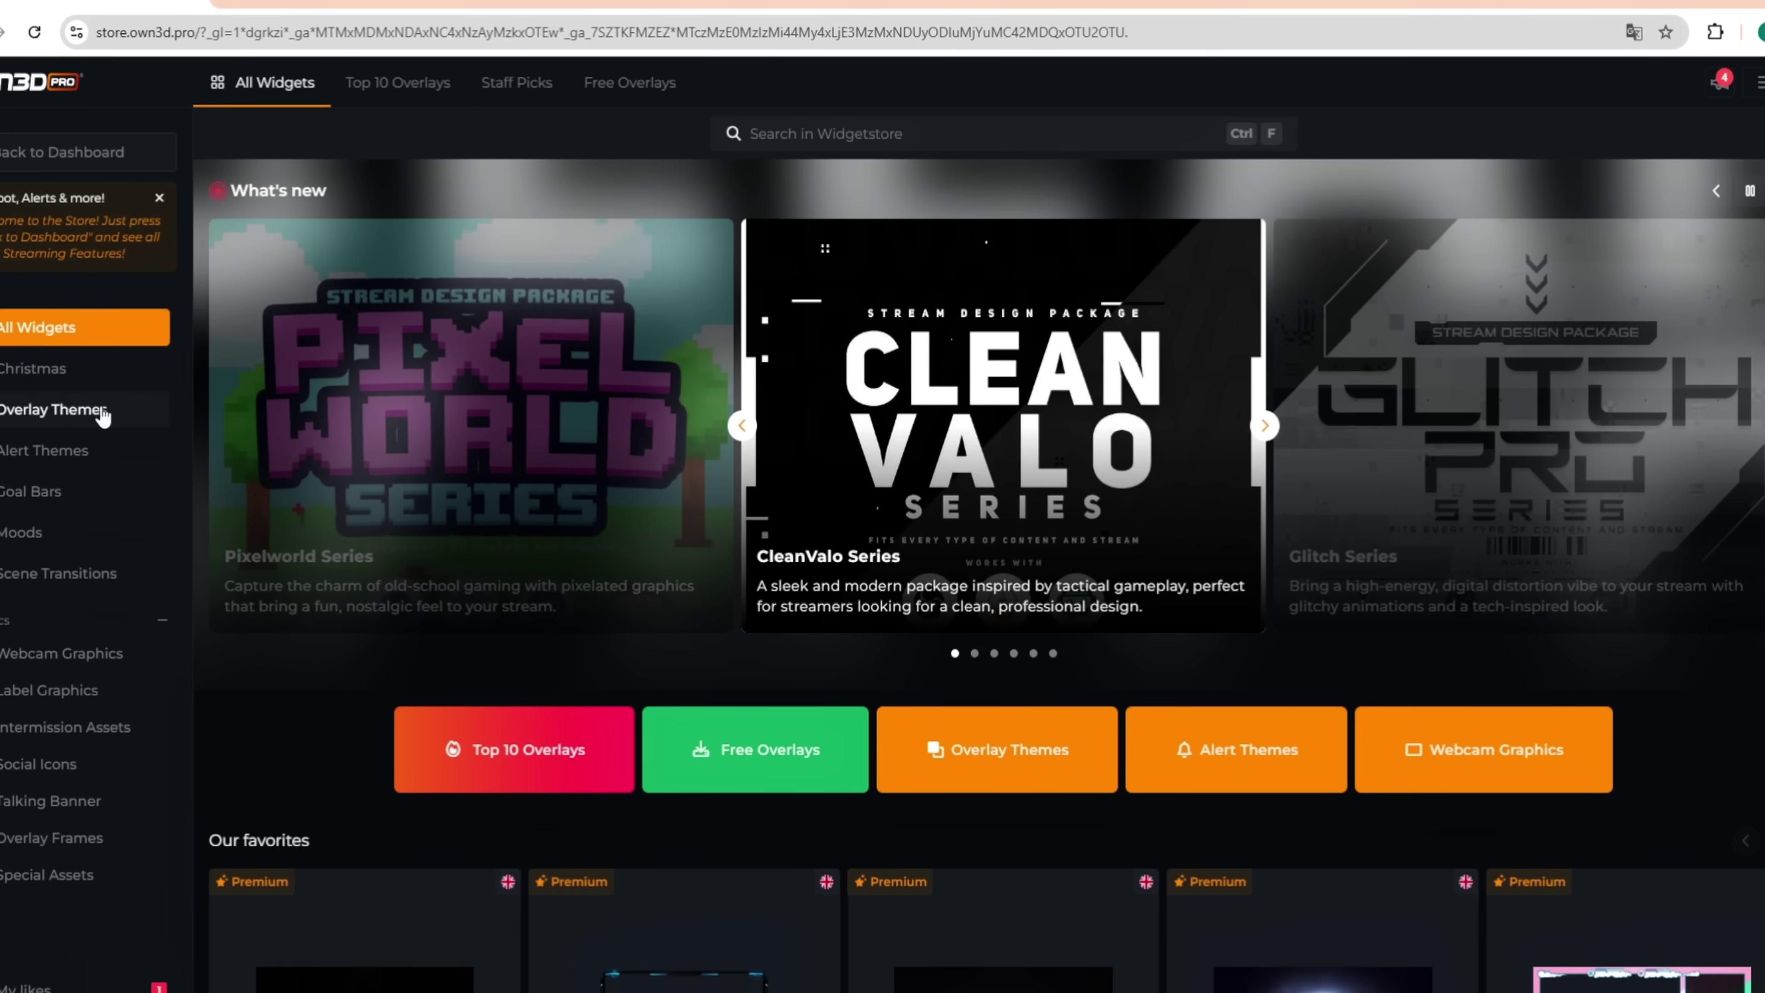
{"action": "scroll", "coordinate": [768, 552], "scroll_direction": "down", "scroll_amount": 10}
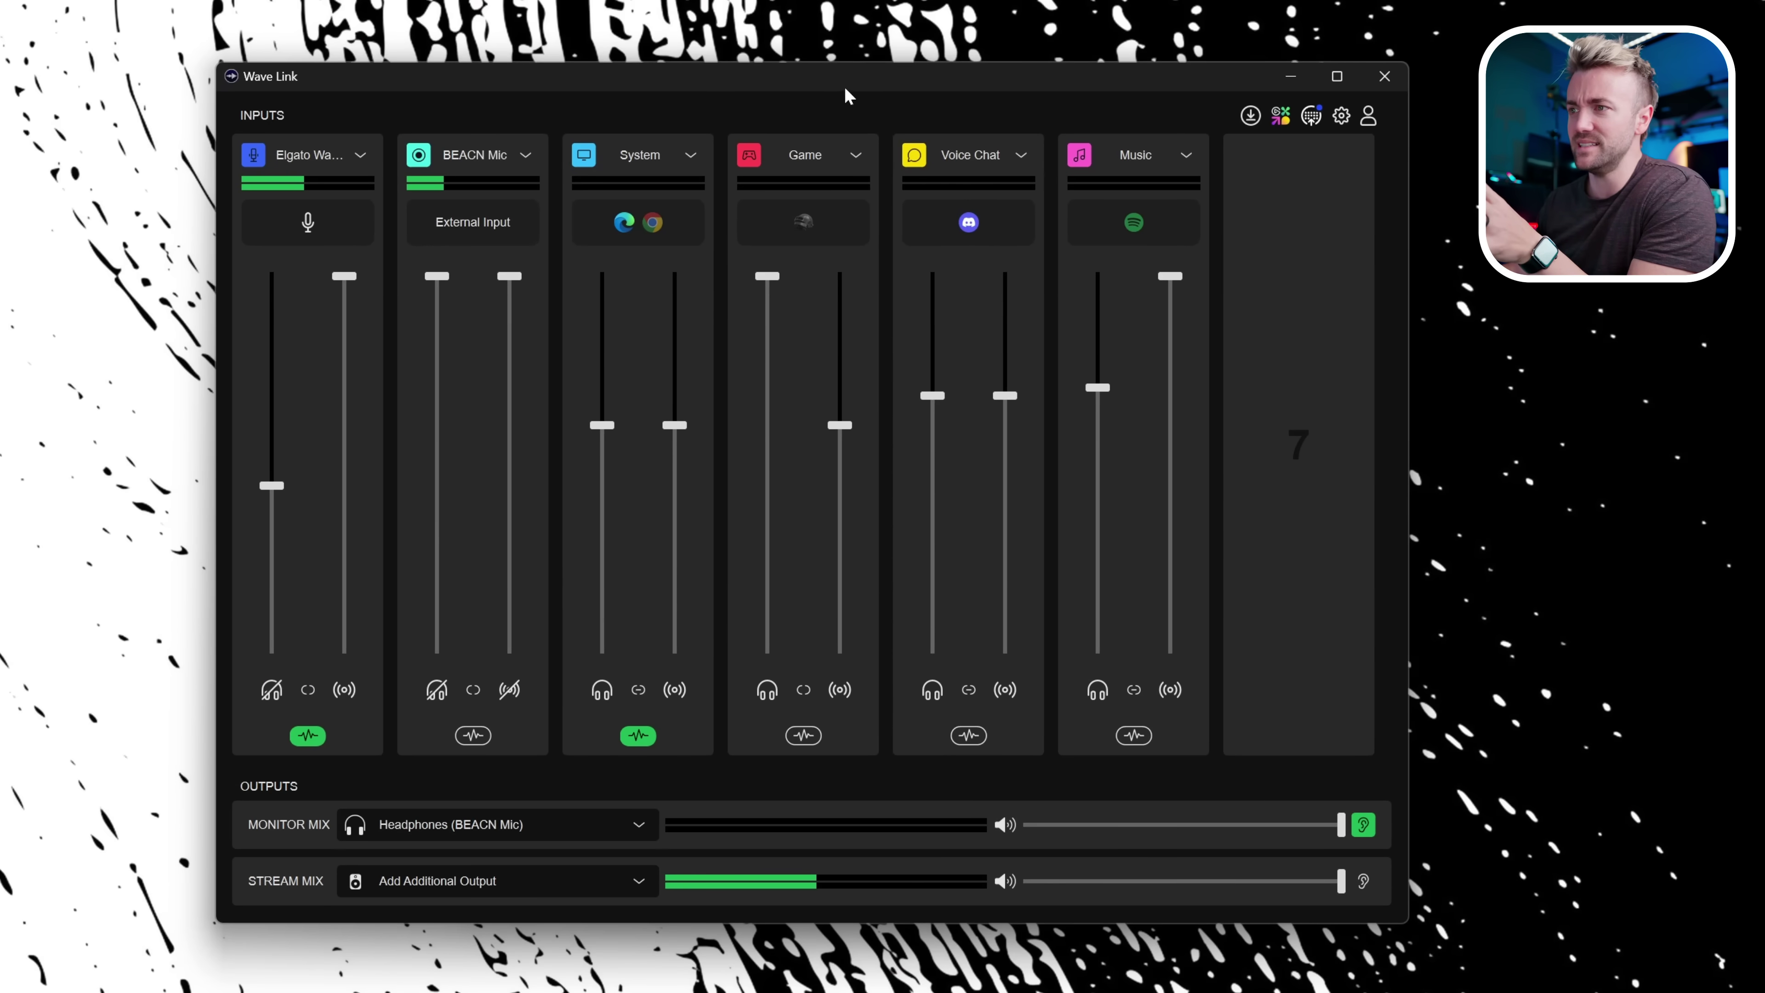
{"action": "mouse_move", "coordinate": [940, 296]}
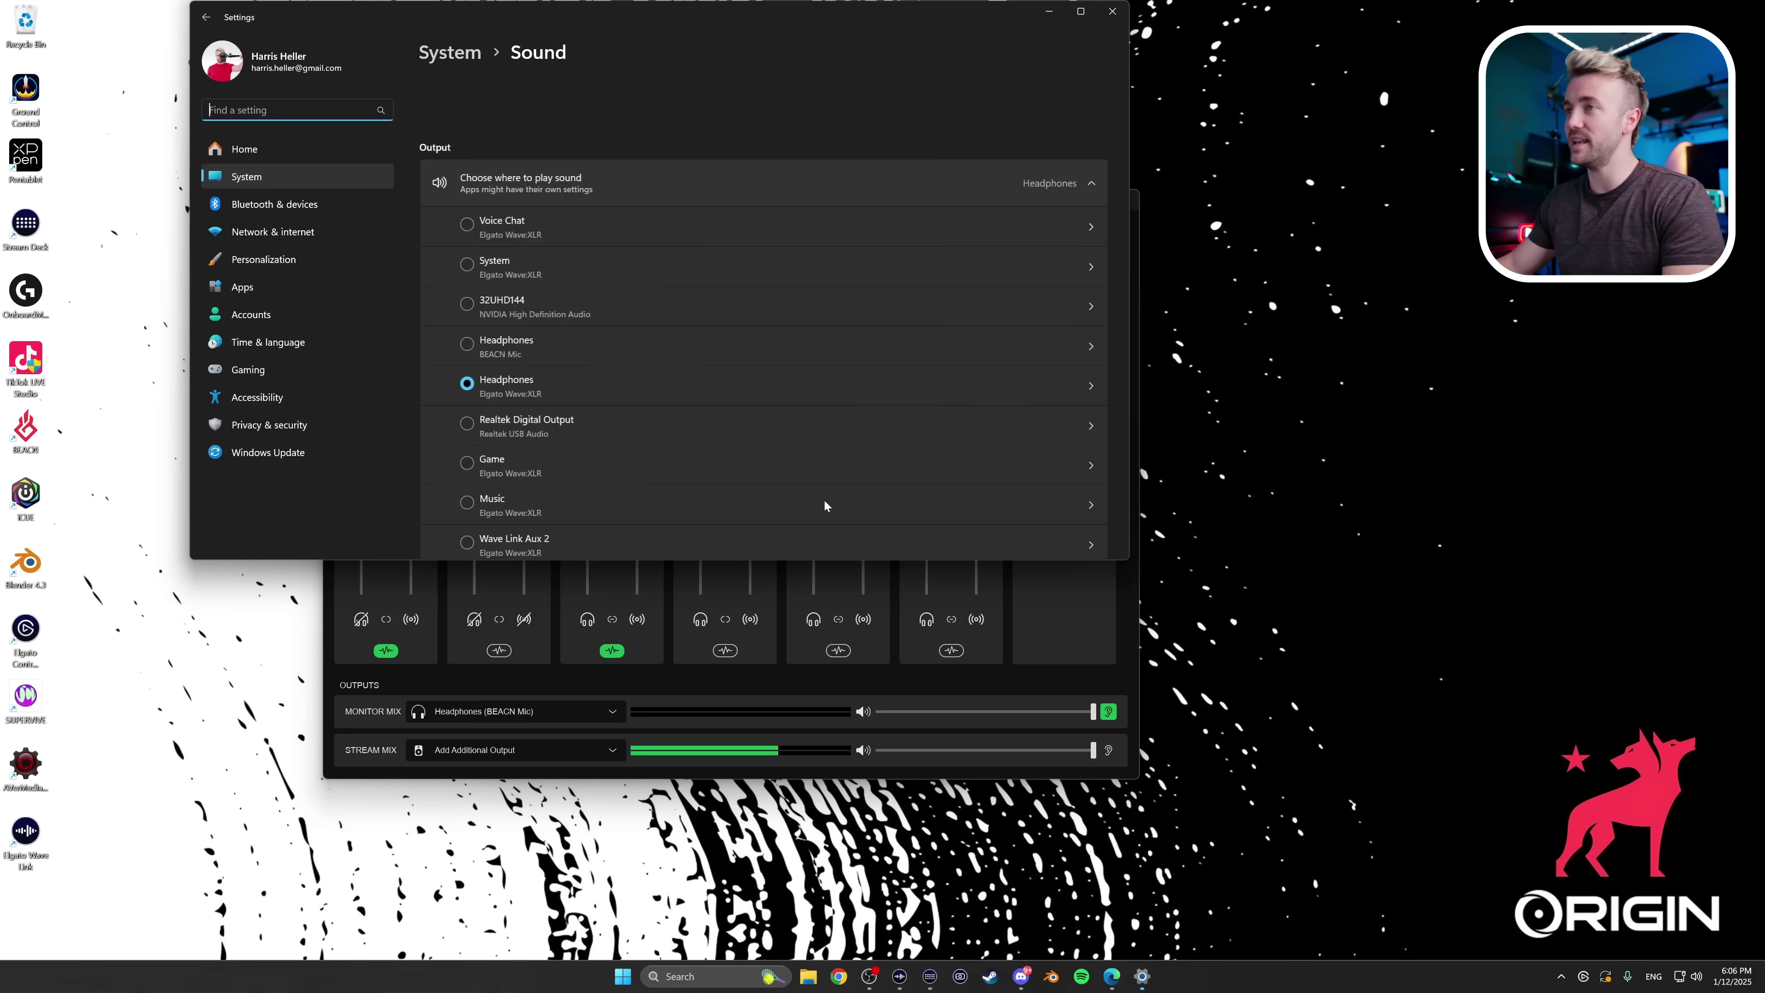
Open the Sound Volume mixer page, where Microsoft Edge's output and input show Default
{"action": "scroll", "coordinate": [625, 421], "scroll_direction": "down", "scroll_amount": 15}
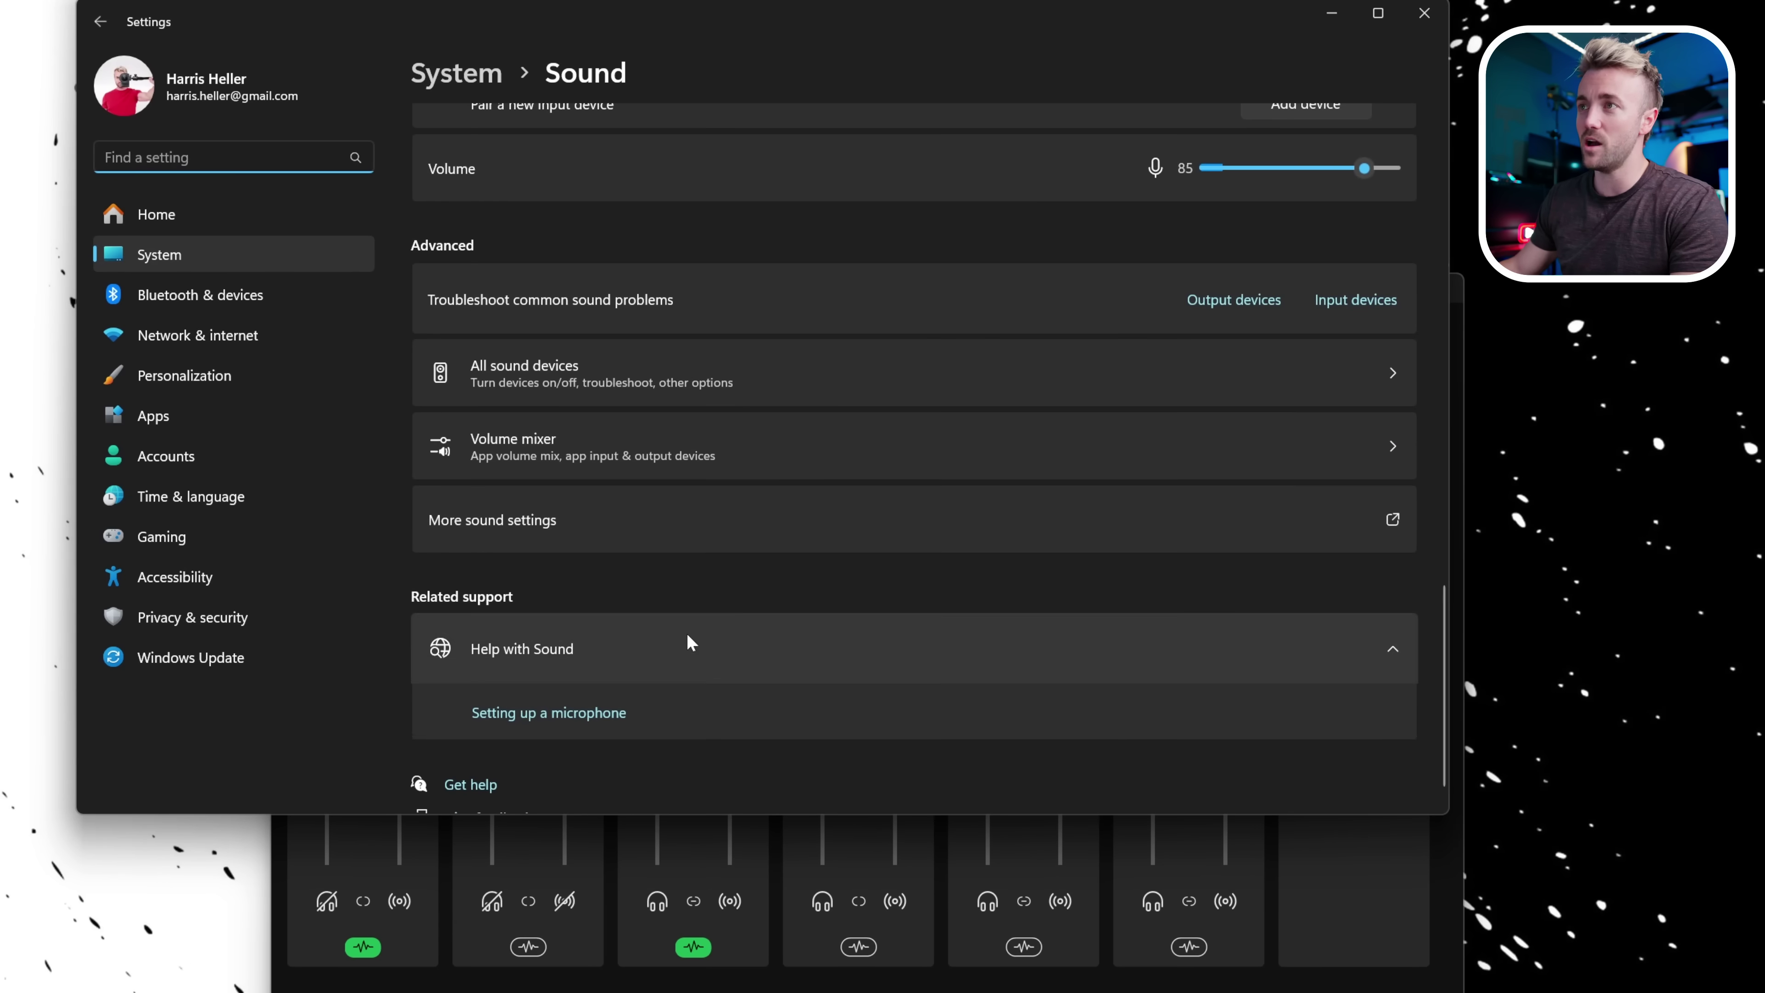
{"action": "scroll", "coordinate": [679, 436], "scroll_direction": "up", "scroll_amount": 3}
{"action": "scroll", "coordinate": [679, 436], "scroll_direction": "down", "scroll_amount": 3}
{"action": "left_click", "coordinate": [572, 449]}
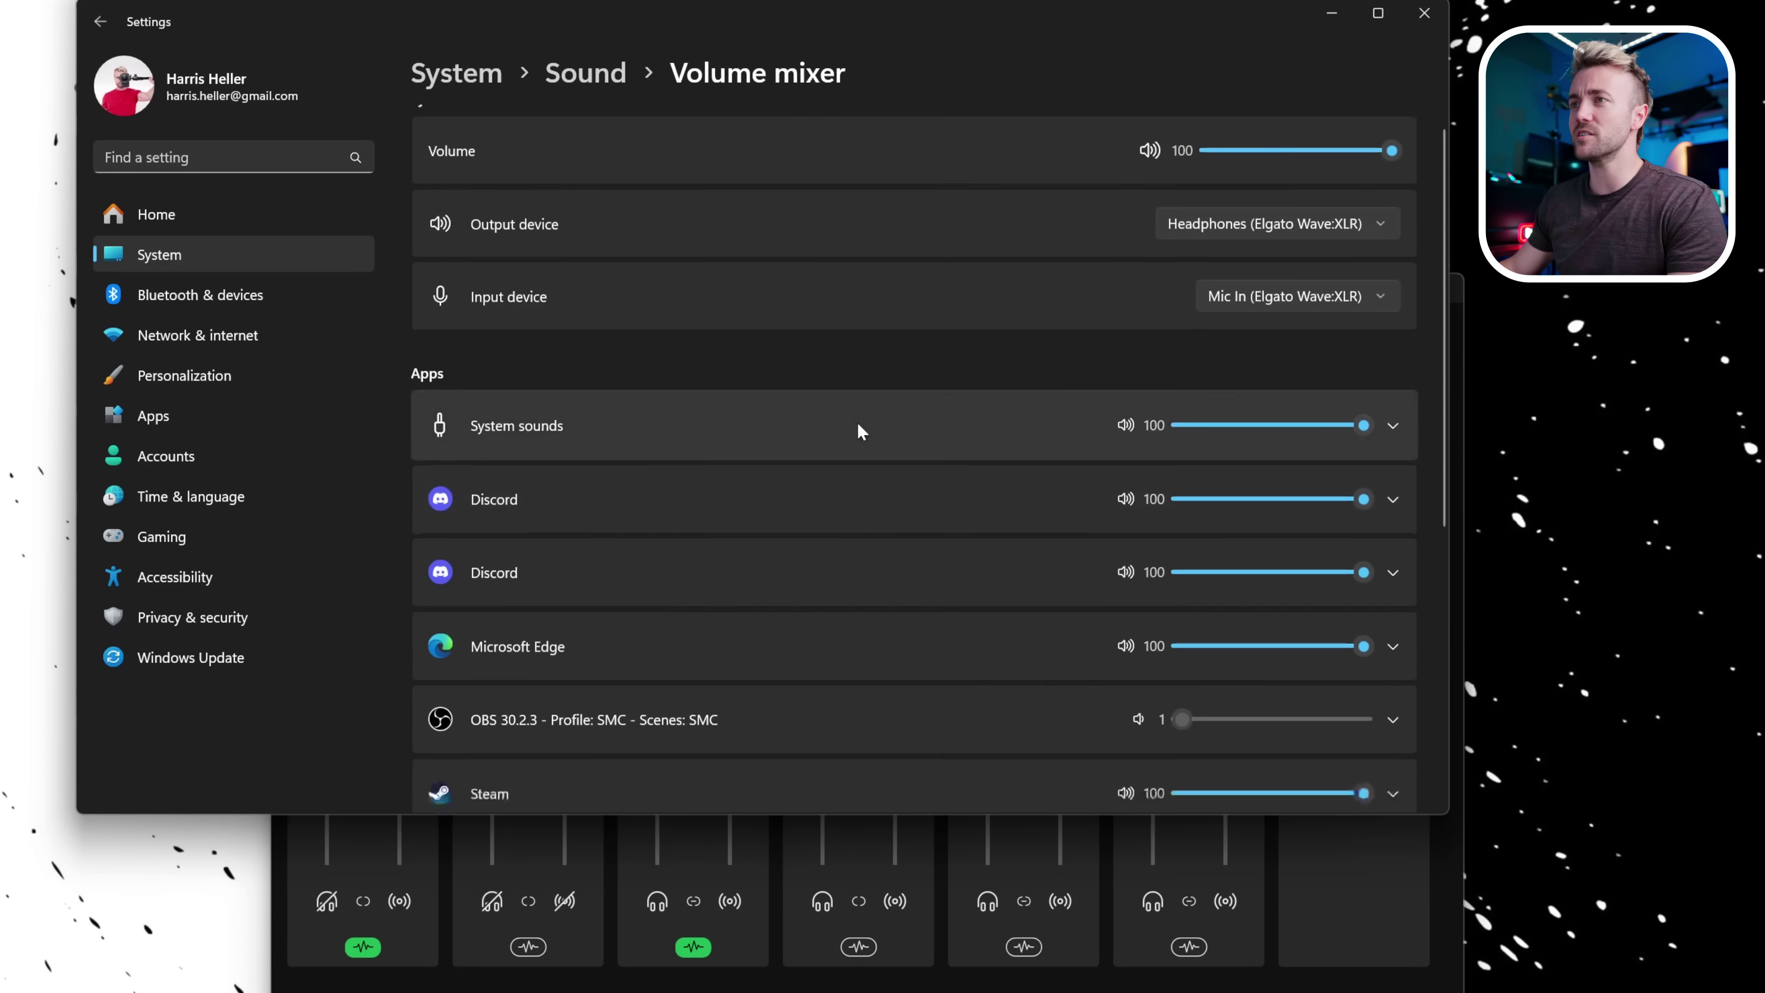
{"action": "scroll", "coordinate": [859, 425], "scroll_direction": "down", "scroll_amount": 5}
{"action": "scroll", "coordinate": [855, 529], "scroll_direction": "up", "scroll_amount": 5}
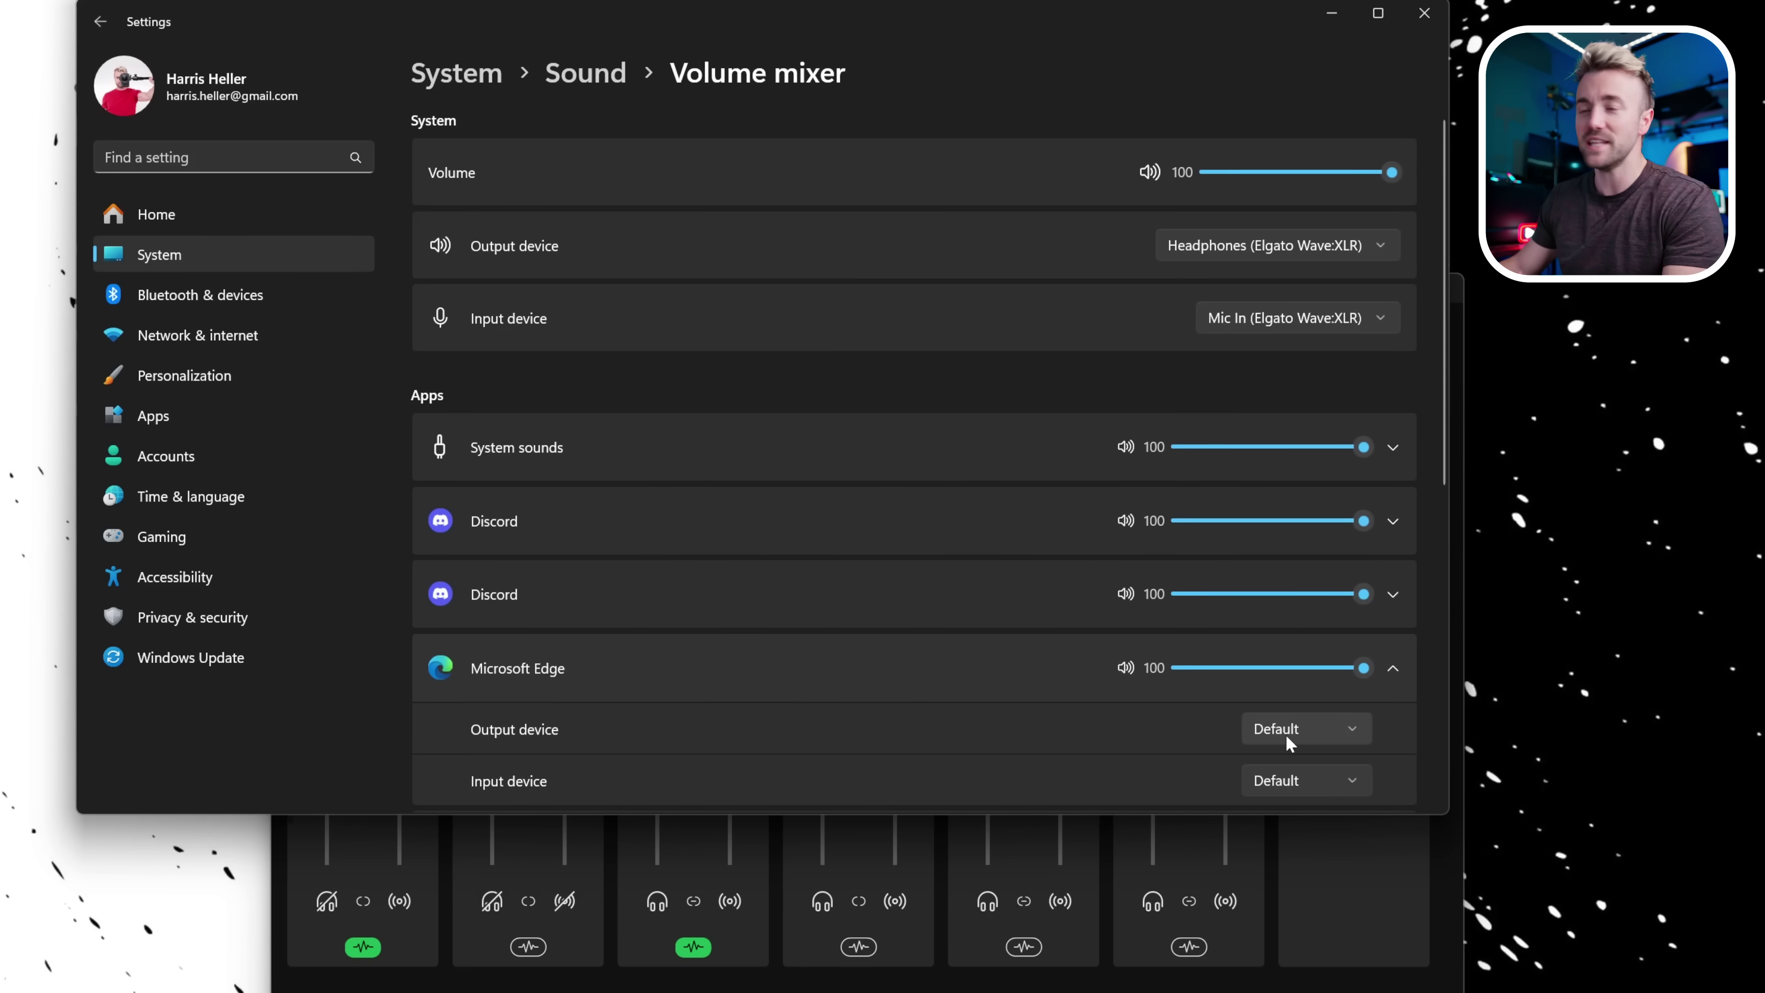
Add Microsoft Edge to the System channel and rename the Music channel to Spotify
{"action": "left_click", "coordinate": [1424, 13]}
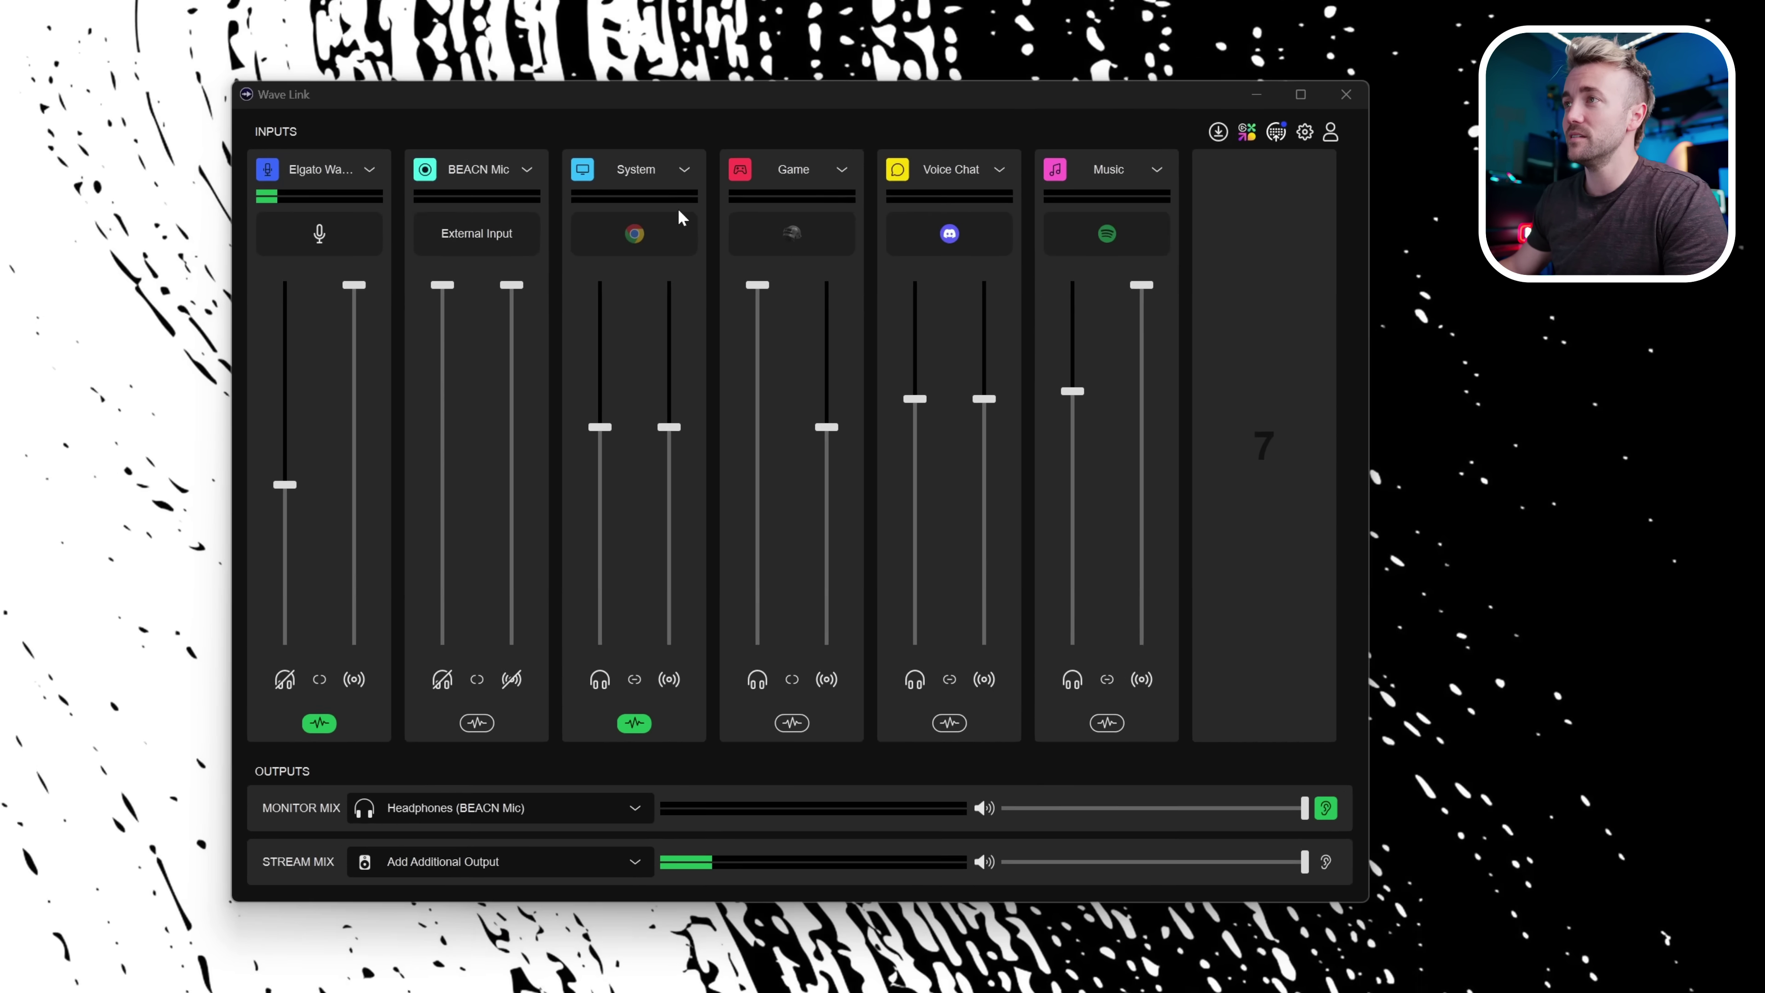
{"action": "left_click", "coordinate": [680, 223]}
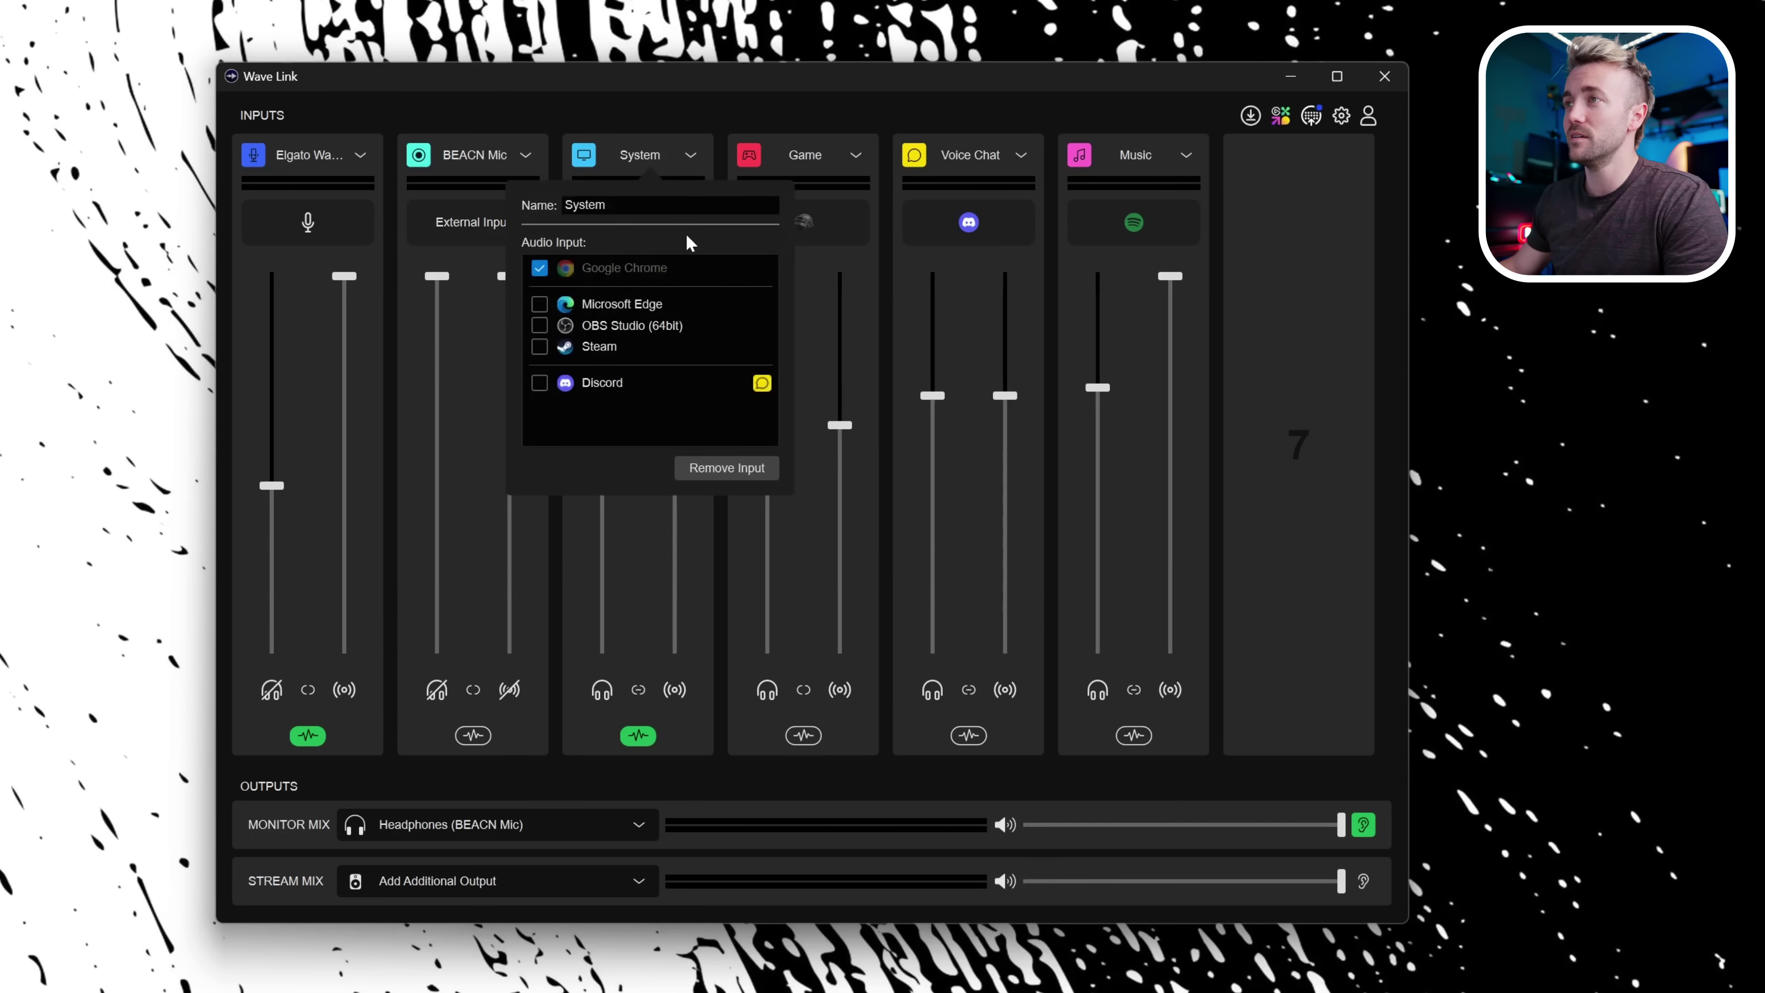
{"action": "left_click", "coordinate": [726, 115]}
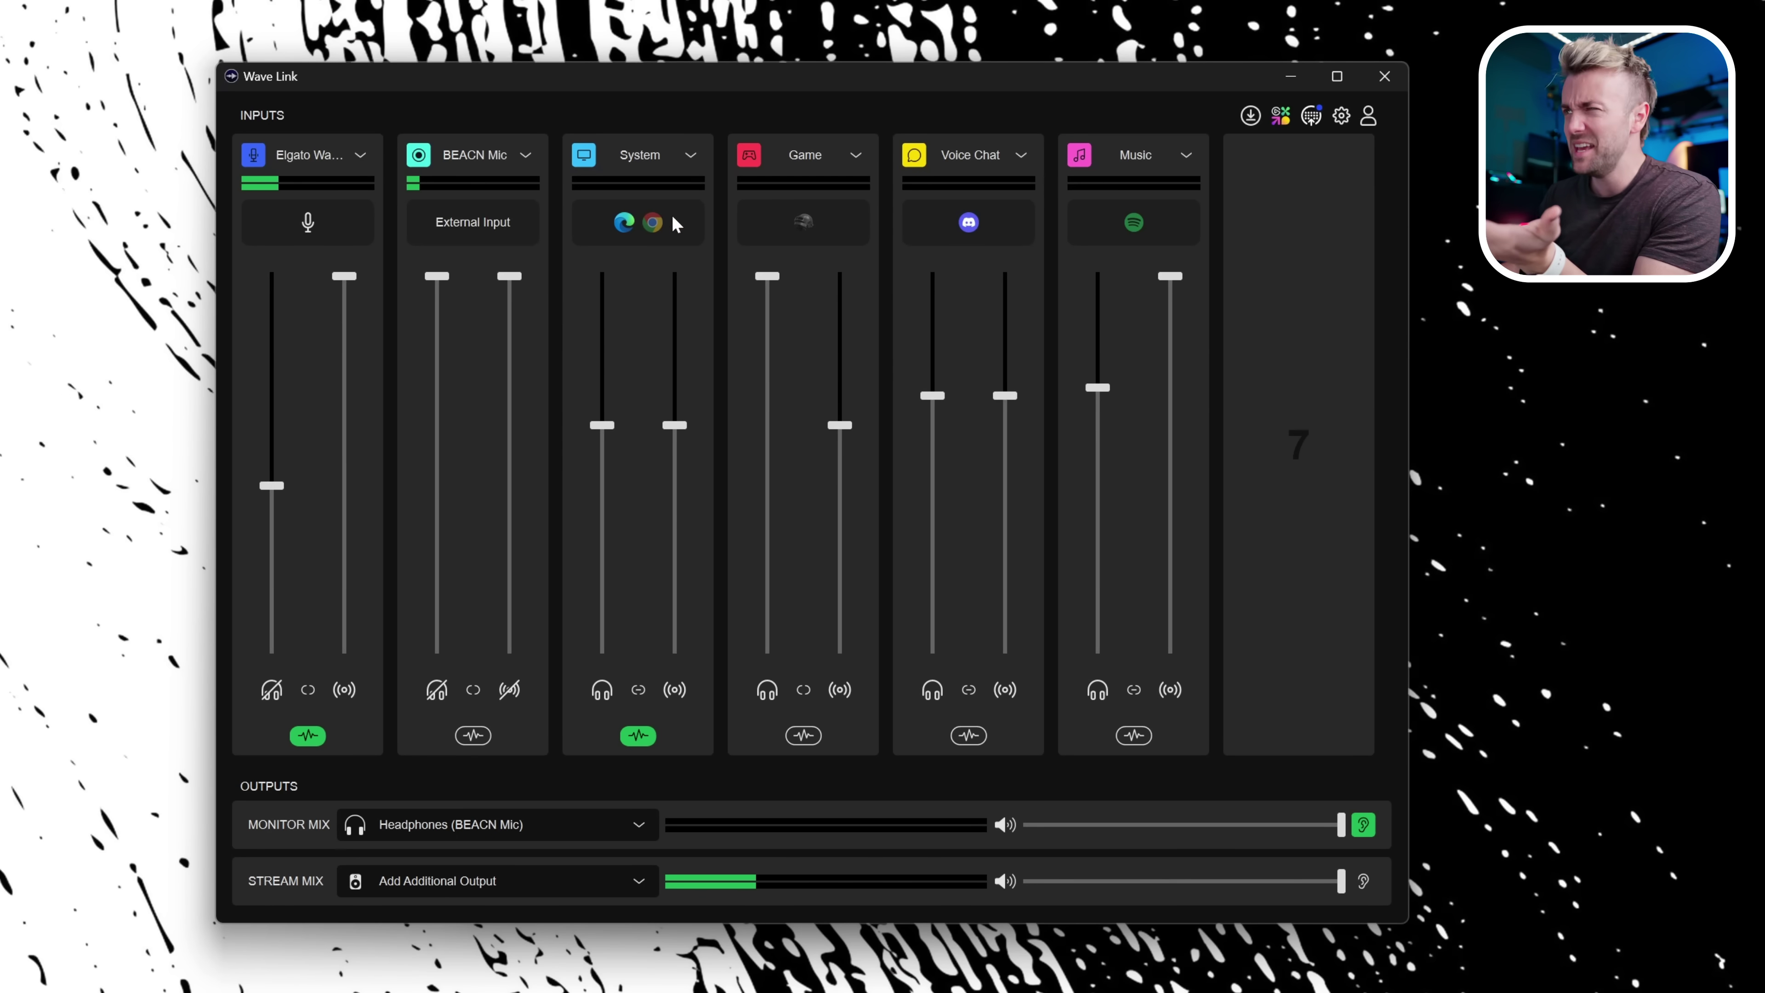
{"action": "left_click", "coordinate": [679, 226]}
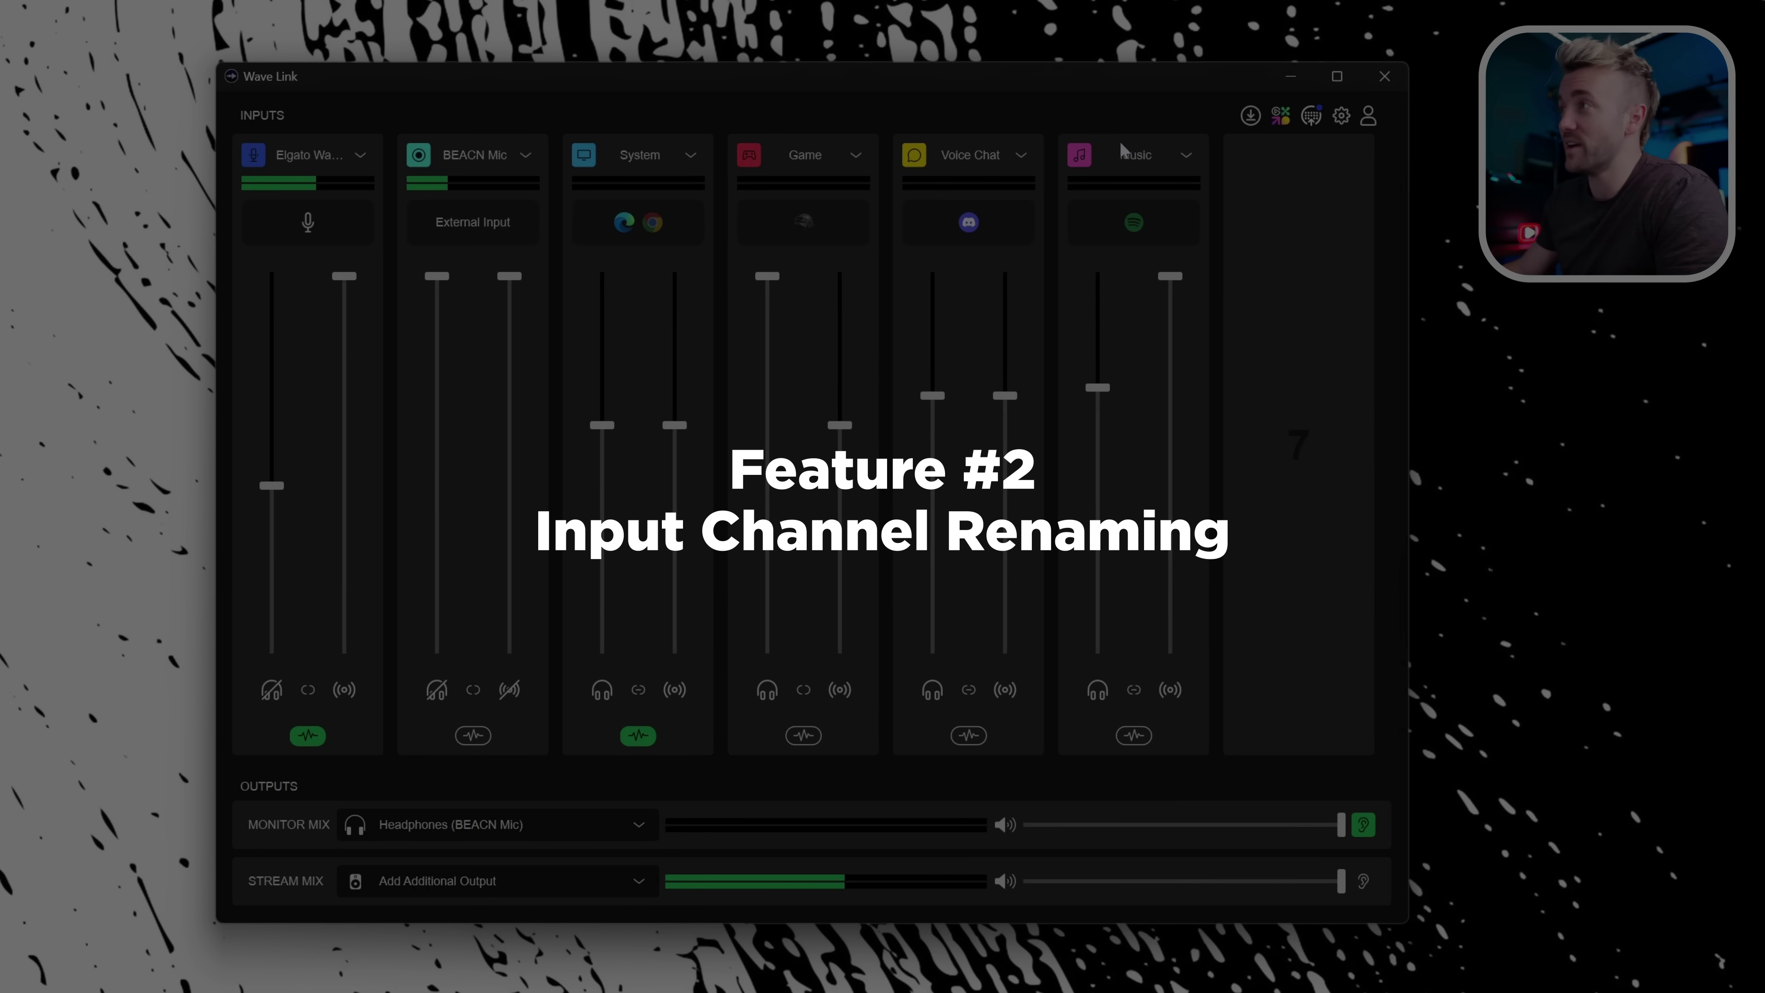
{"action": "left_click", "coordinate": [1144, 159]}
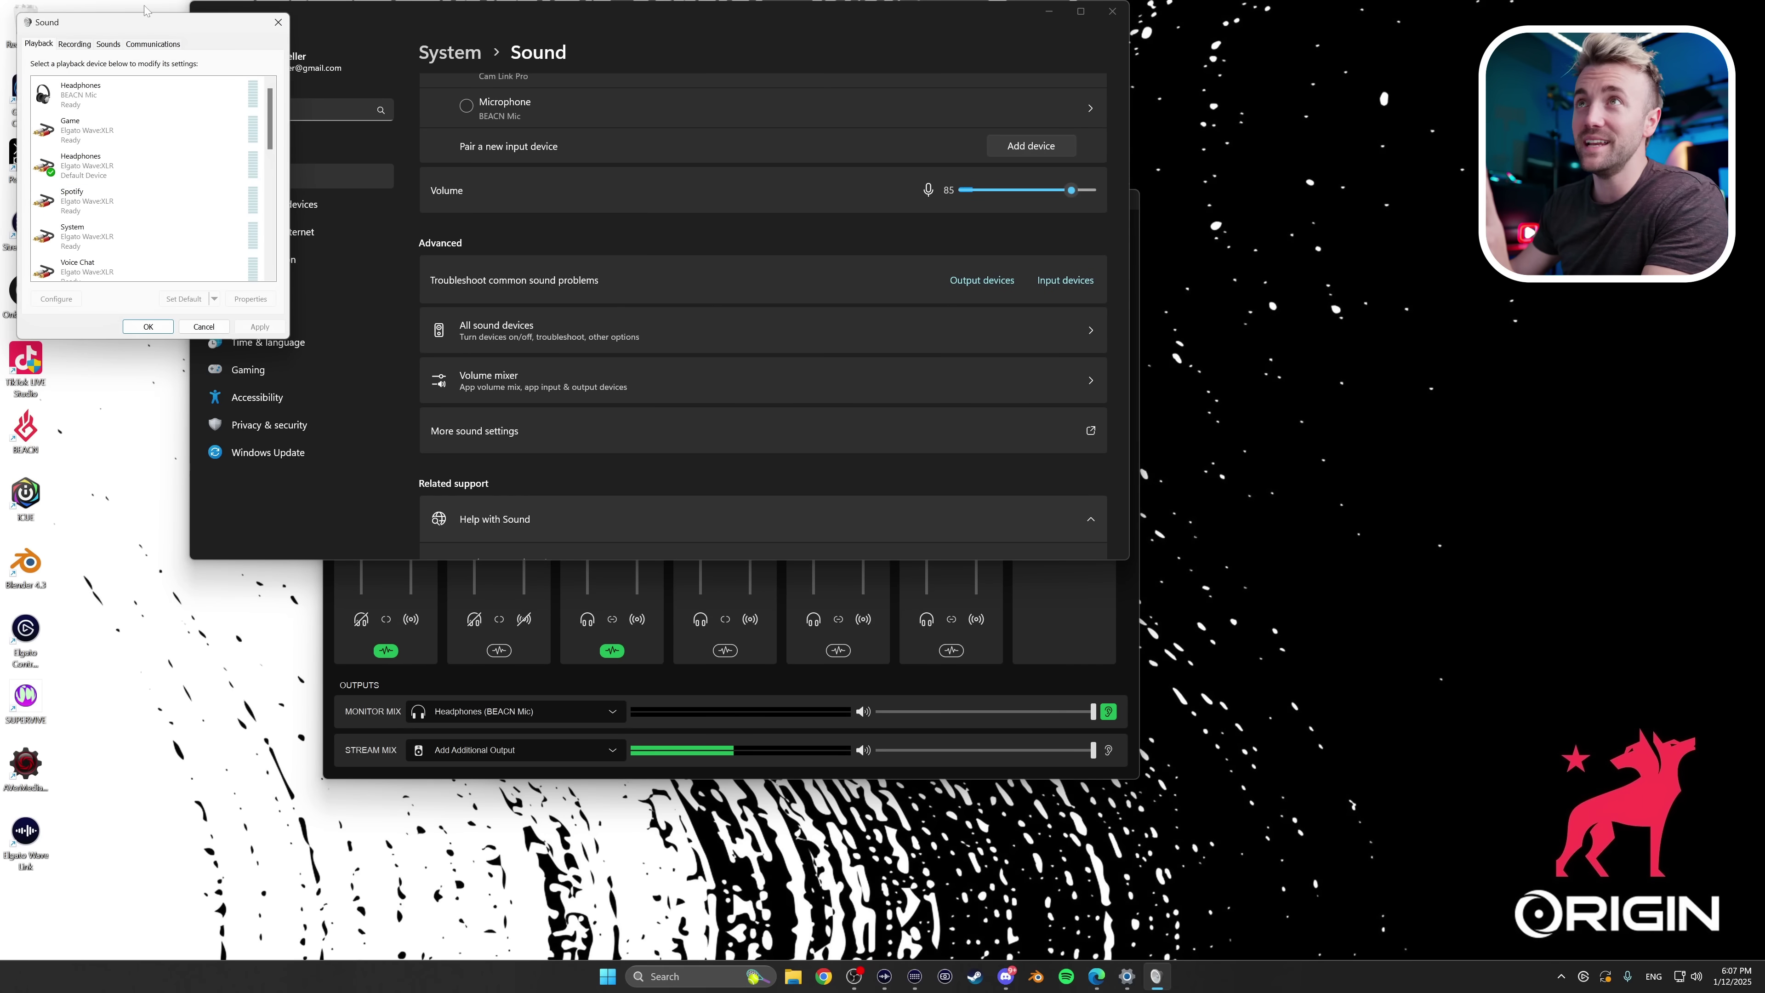
{"action": "left_click_drag", "start_coordinate": [144, 10], "coordinate": [256, 102]}
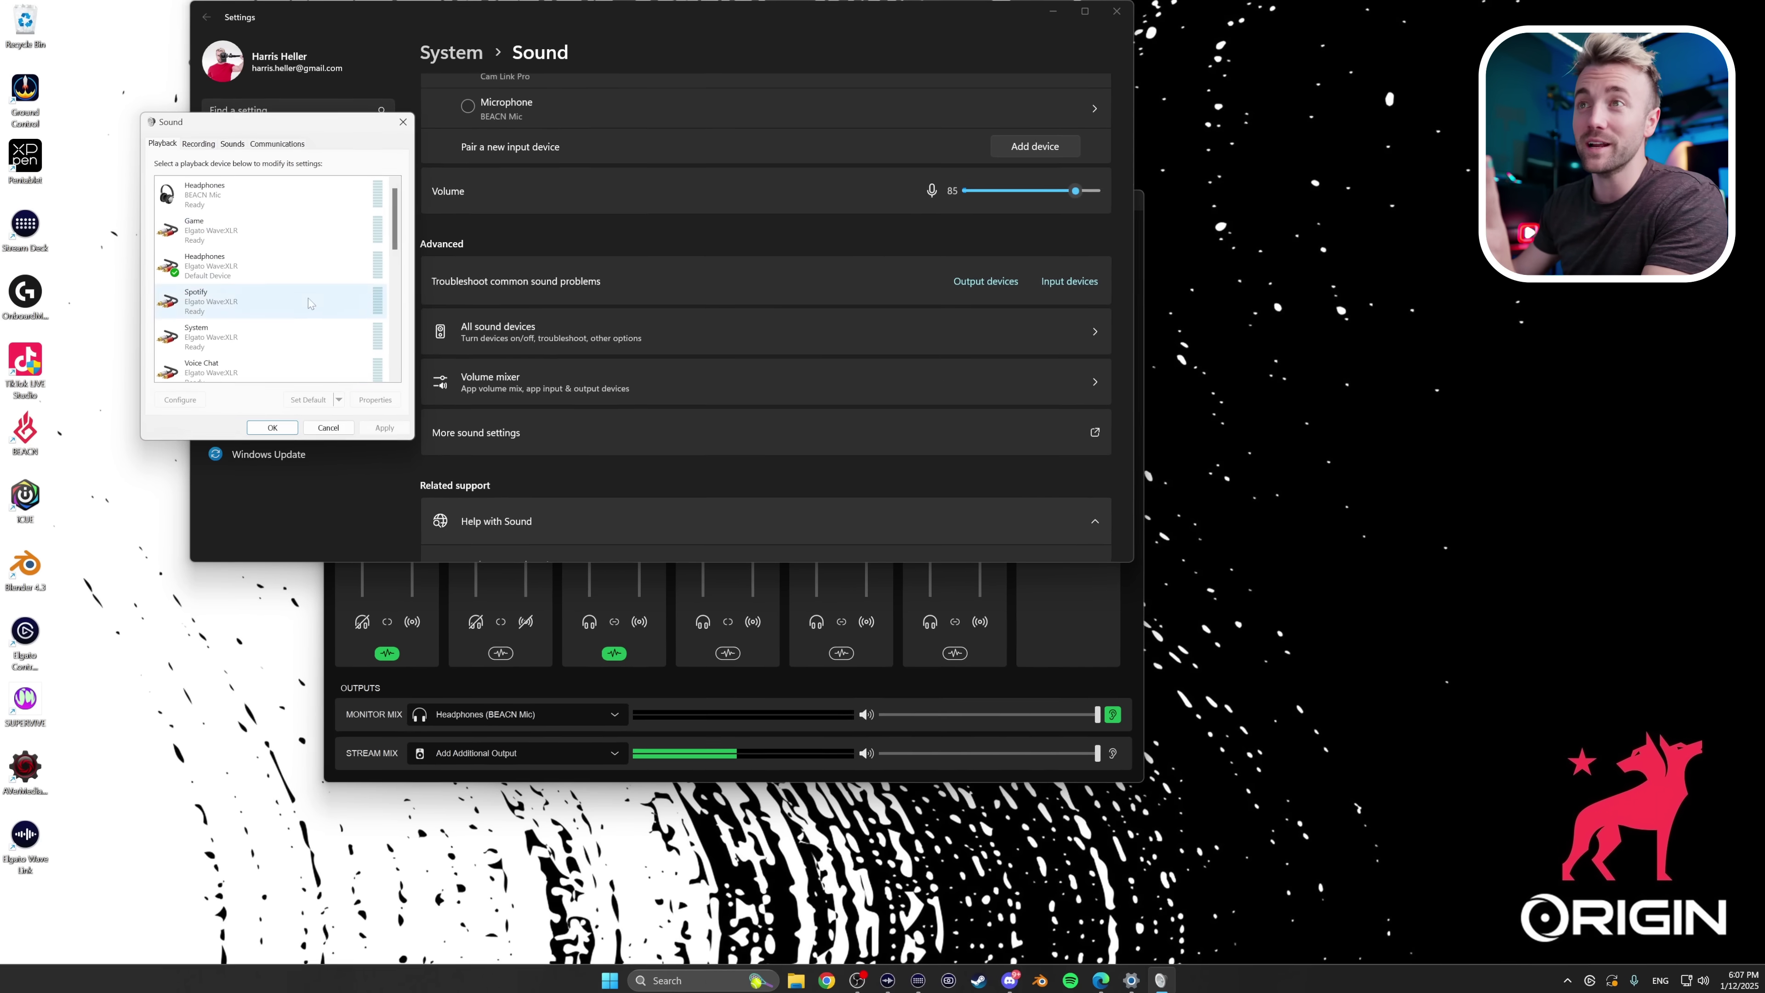
Select the Game playback device, bring Wave Link forward, and close the Sound dialog
{"action": "left_click", "coordinate": [240, 220]}
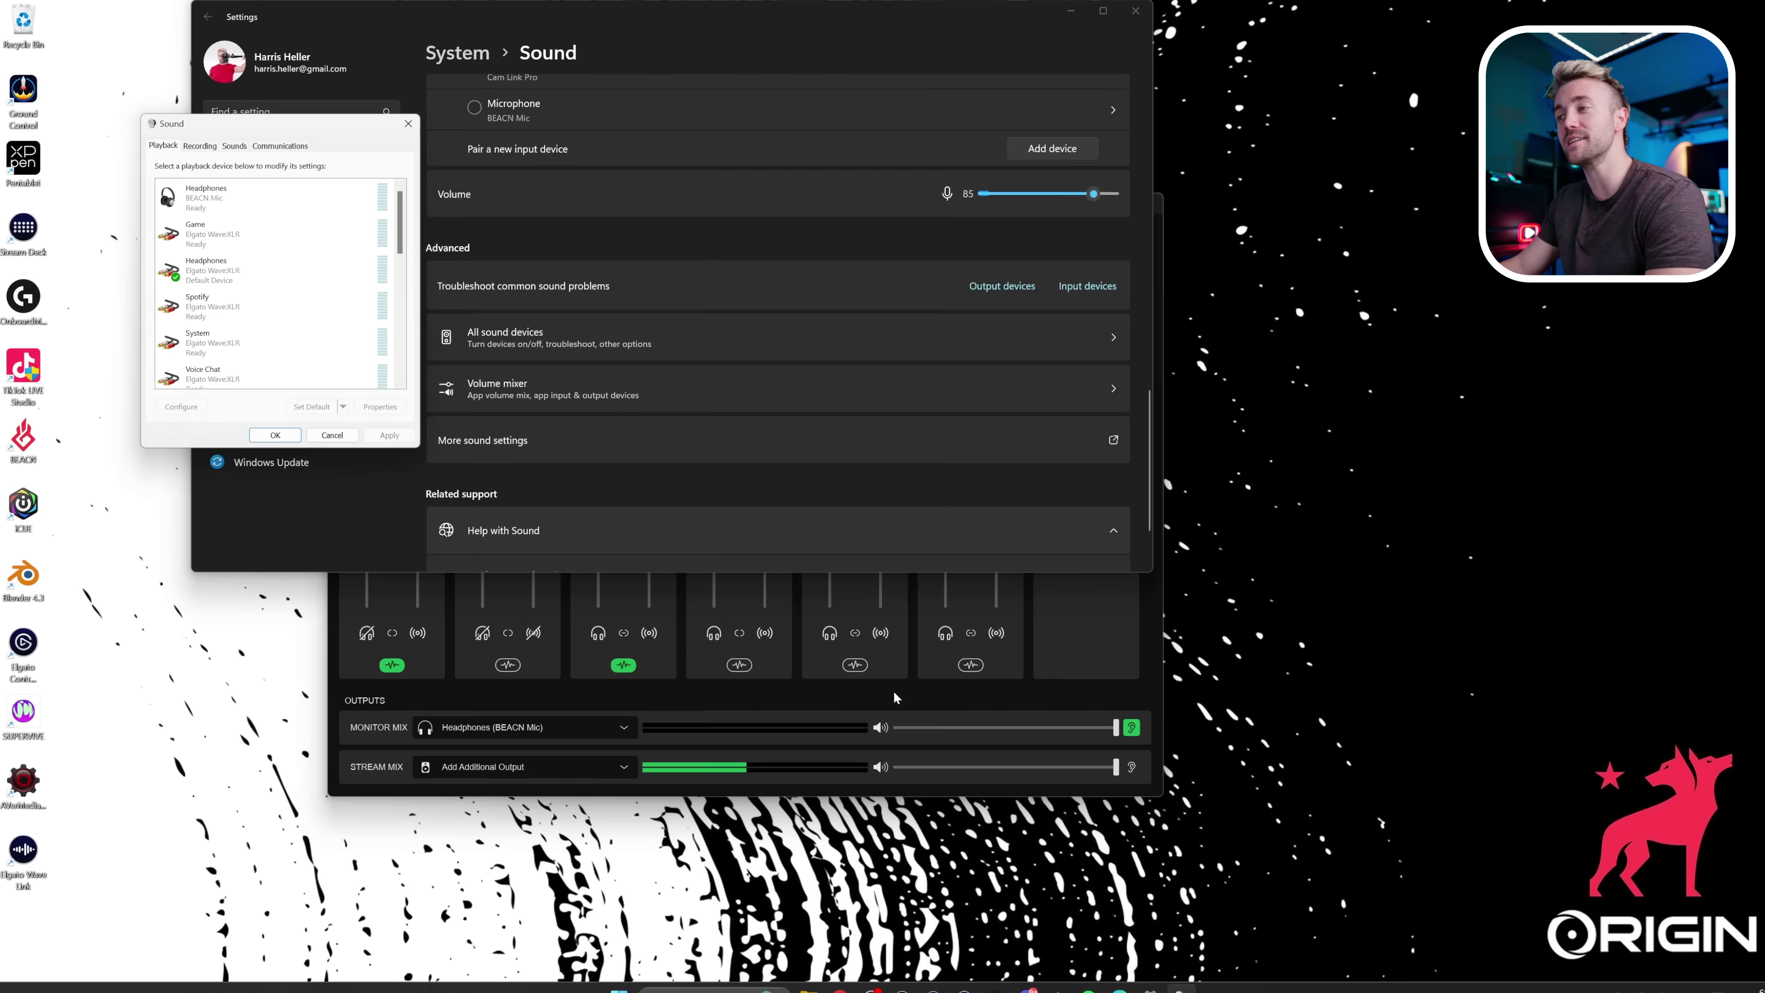
{"action": "left_click", "coordinate": [1222, 972]}
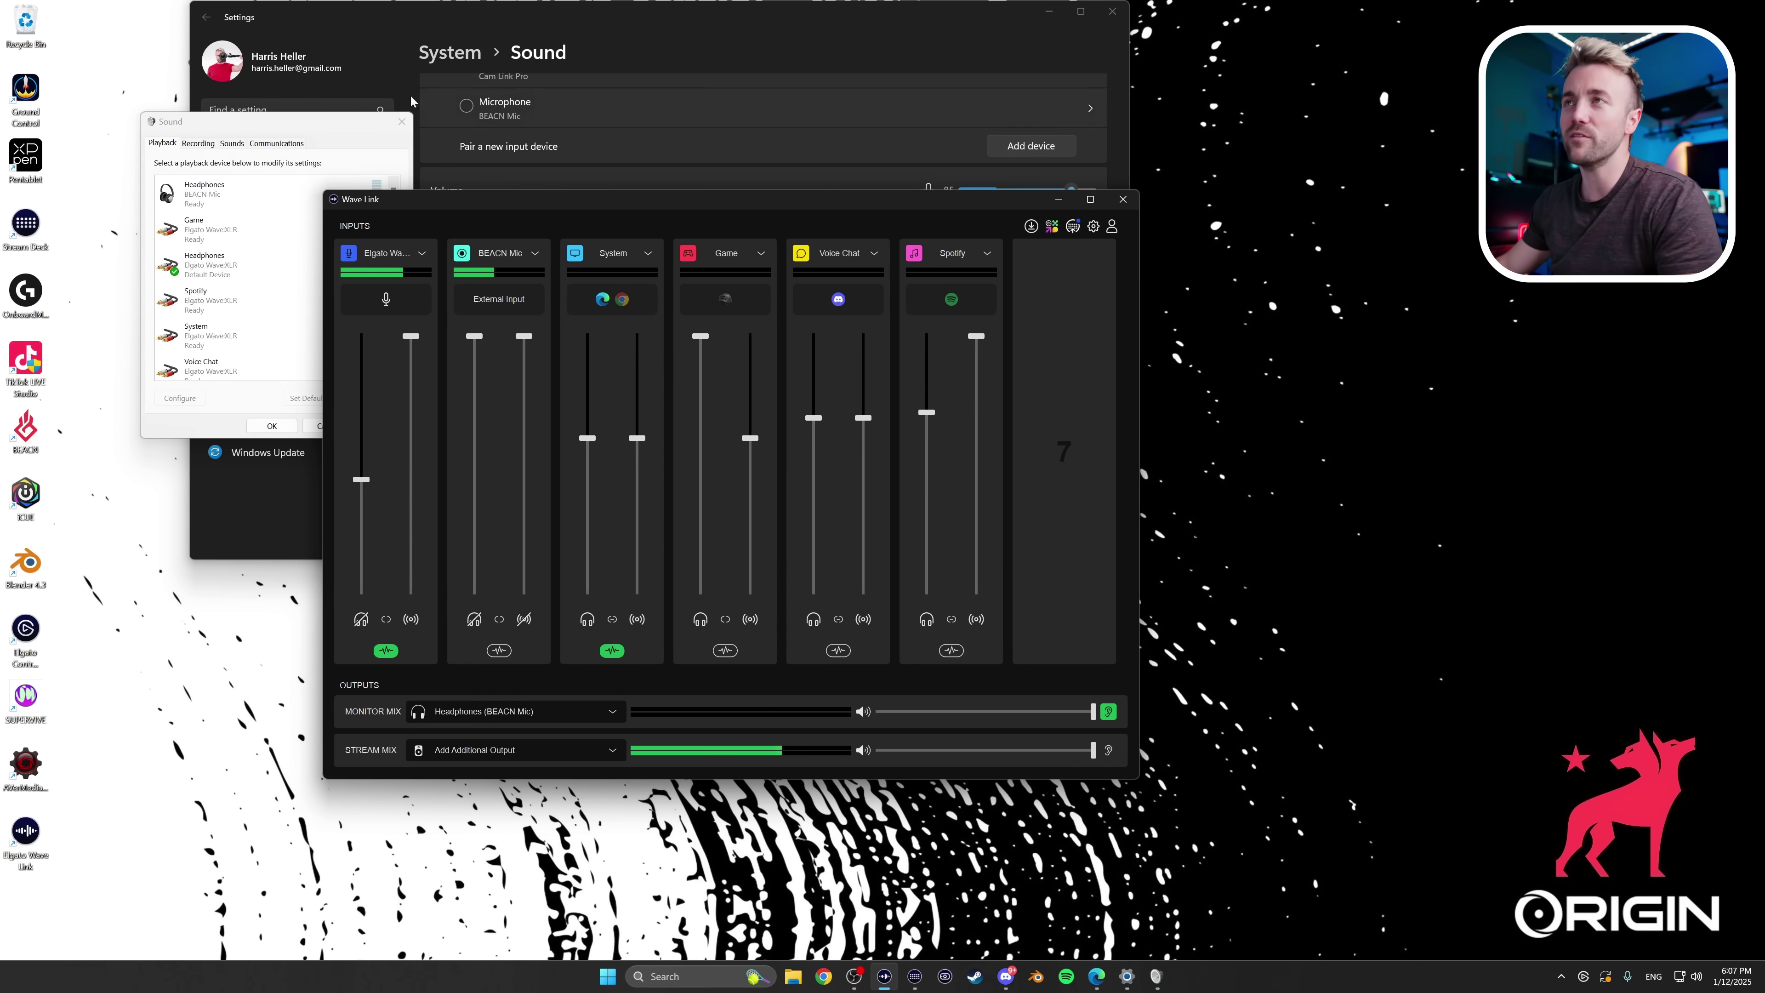
{"action": "left_click", "coordinate": [395, 127]}
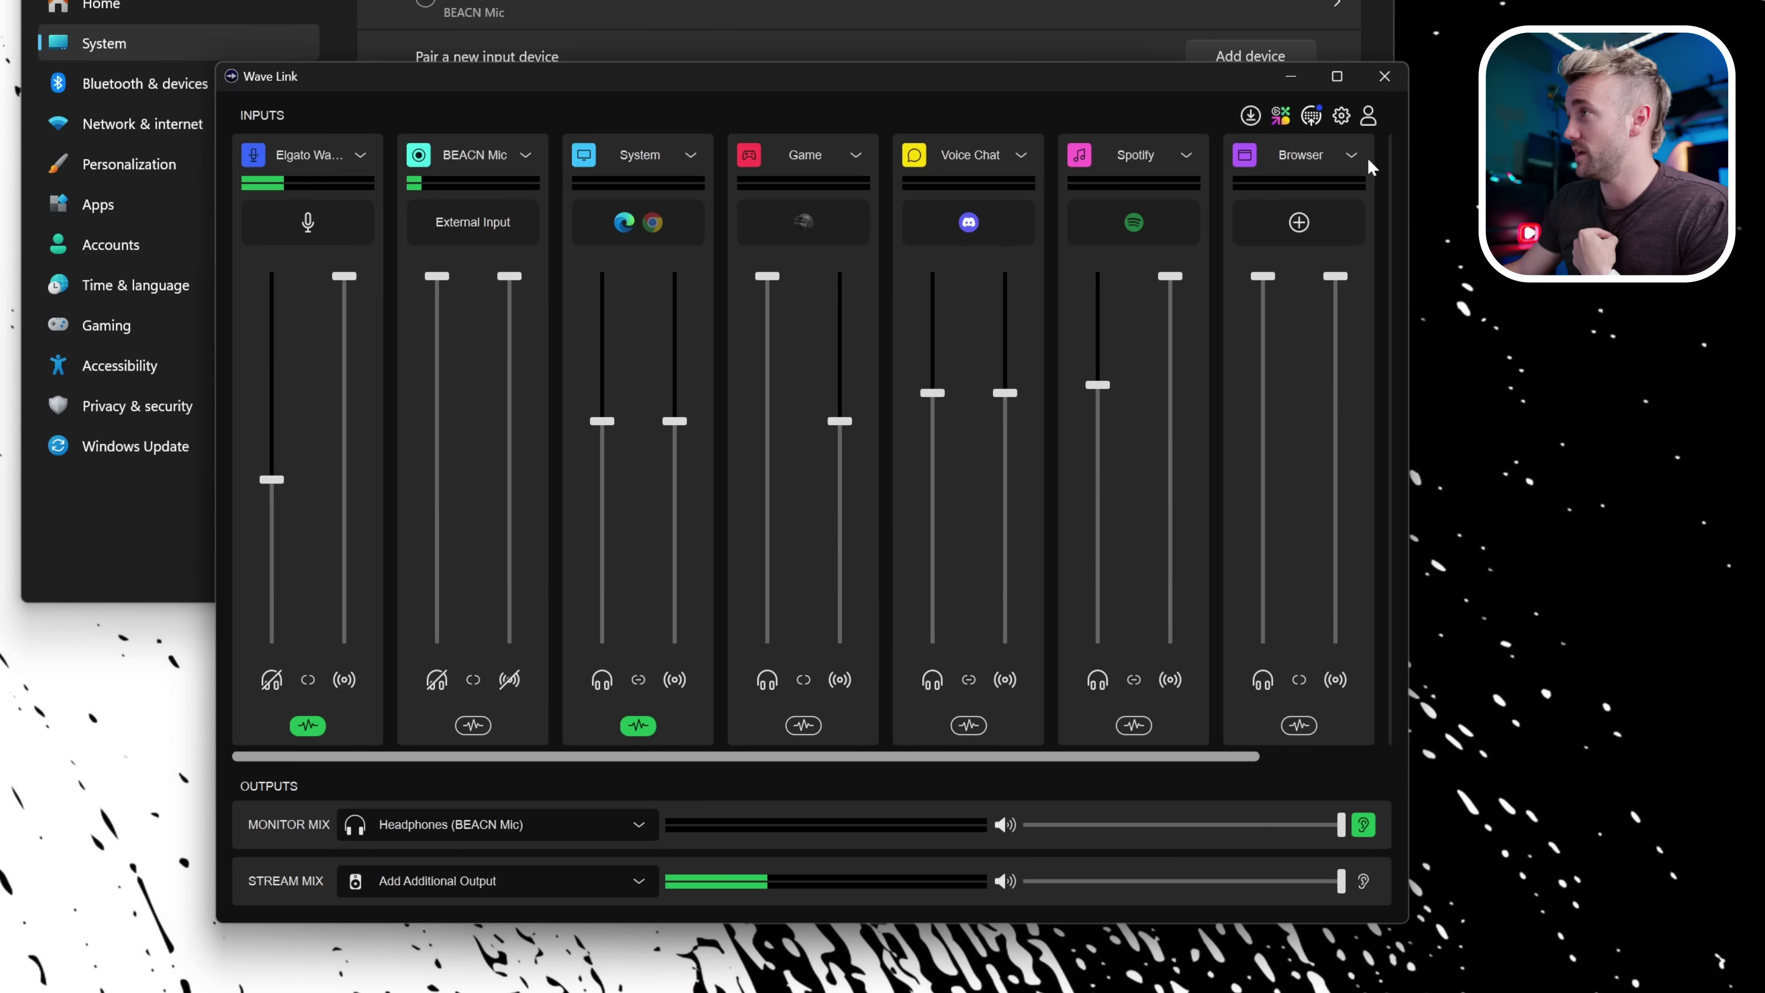
Remove the Browser channel from the mixer and reopen the Windows Sound playback list
{"action": "left_click", "coordinate": [1352, 155]}
{"action": "left_click", "coordinate": [1387, 470]}
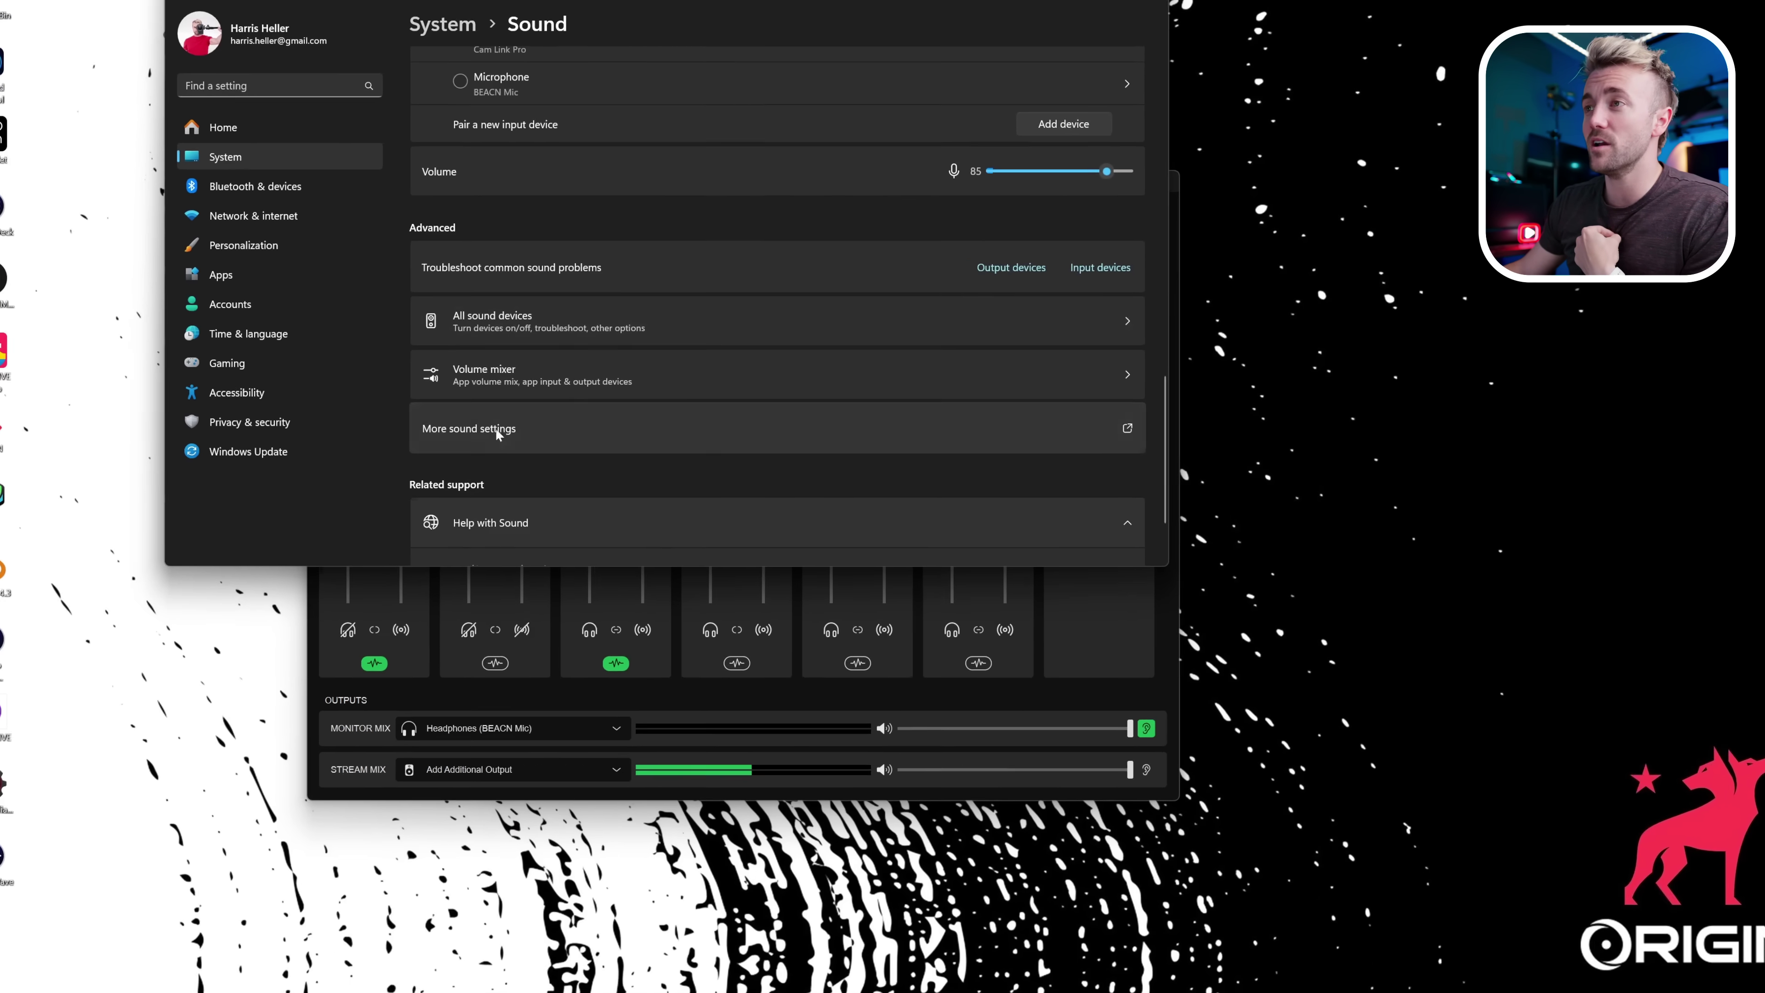
{"action": "left_click", "coordinate": [486, 416]}
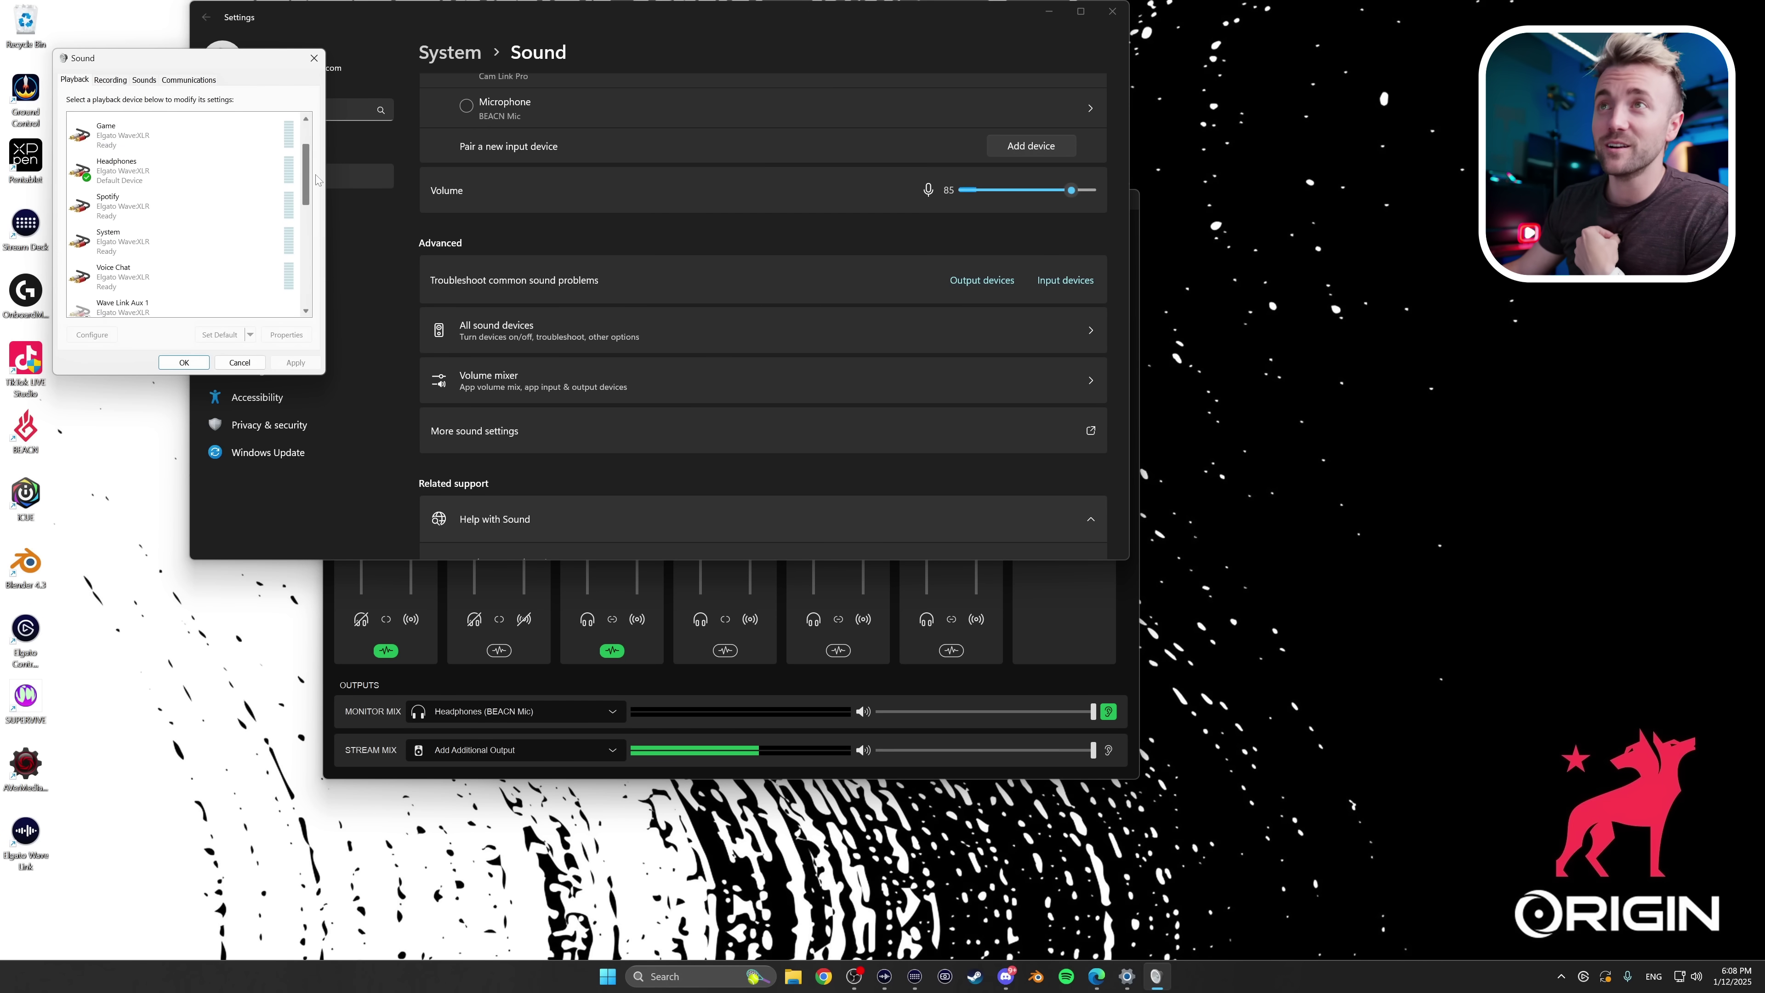
Confirm Microsoft Edge outputs to System (Elgato Wave:XLR) in Volume mixer, then close Settings
{"action": "scroll", "coordinate": [306, 180], "scroll_direction": "up", "scroll_amount": 2}
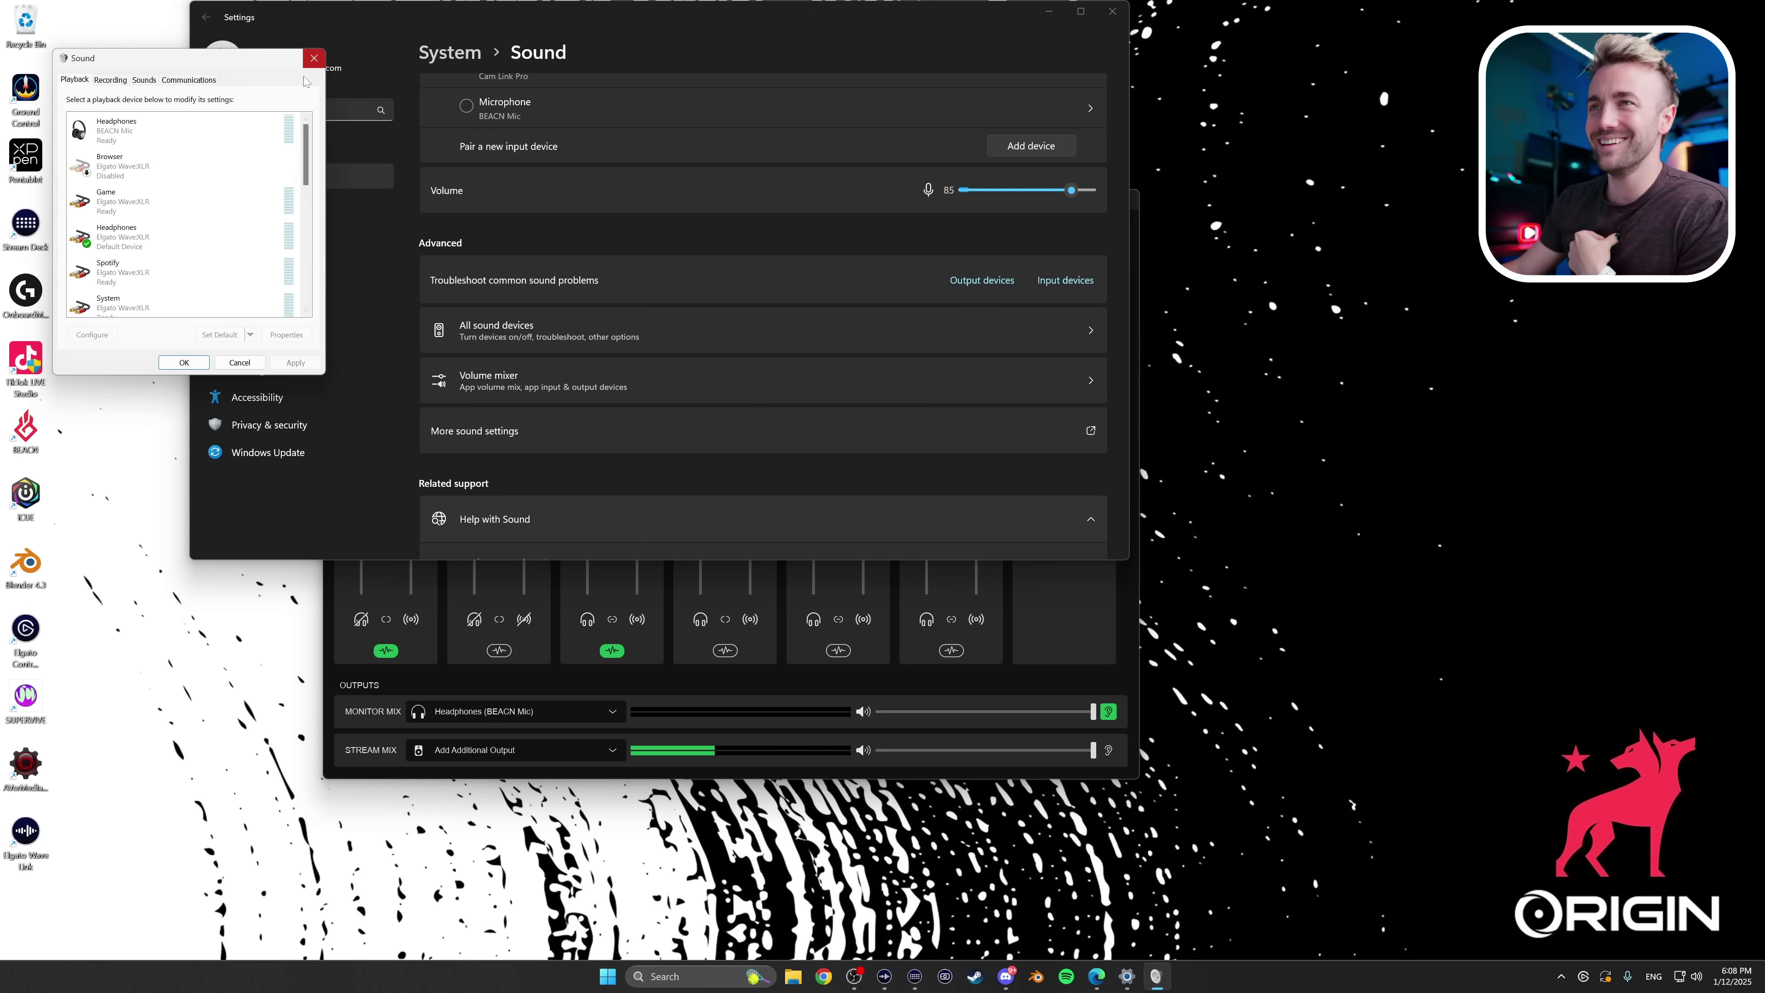
{"action": "left_click", "coordinate": [314, 58]}
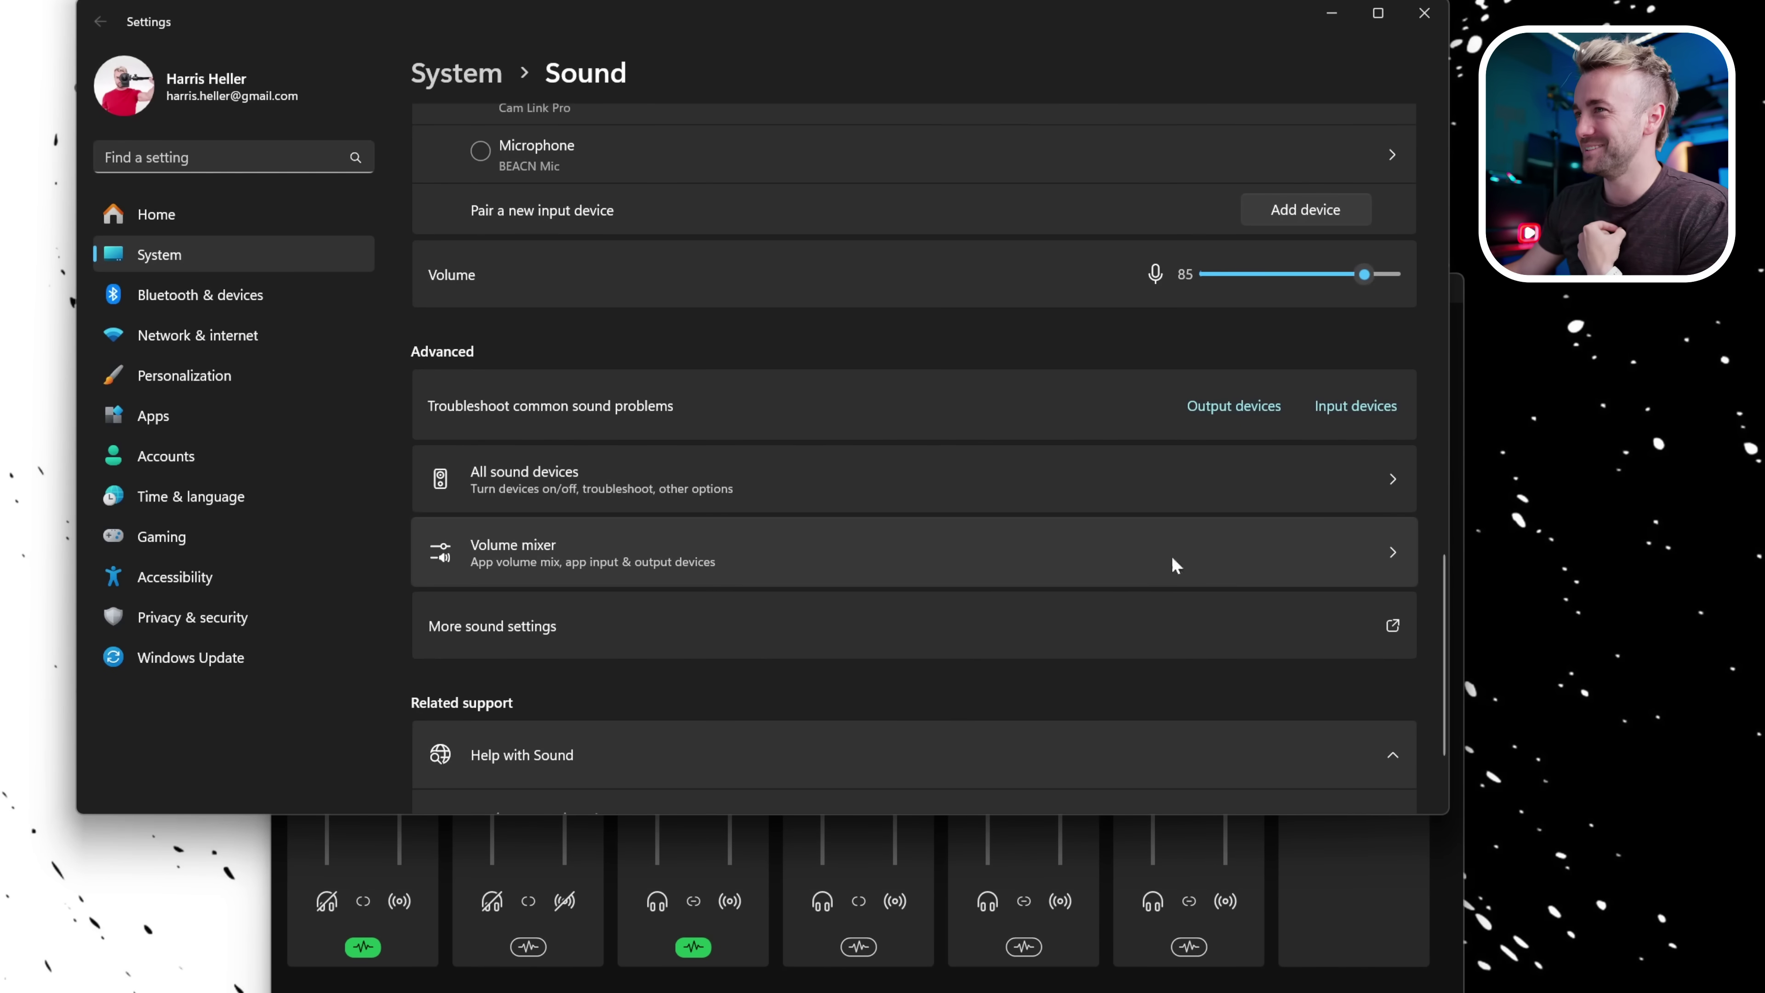
{"action": "left_click", "coordinate": [1174, 564]}
{"action": "scroll", "coordinate": [1043, 602], "scroll_direction": "down", "scroll_amount": 3}
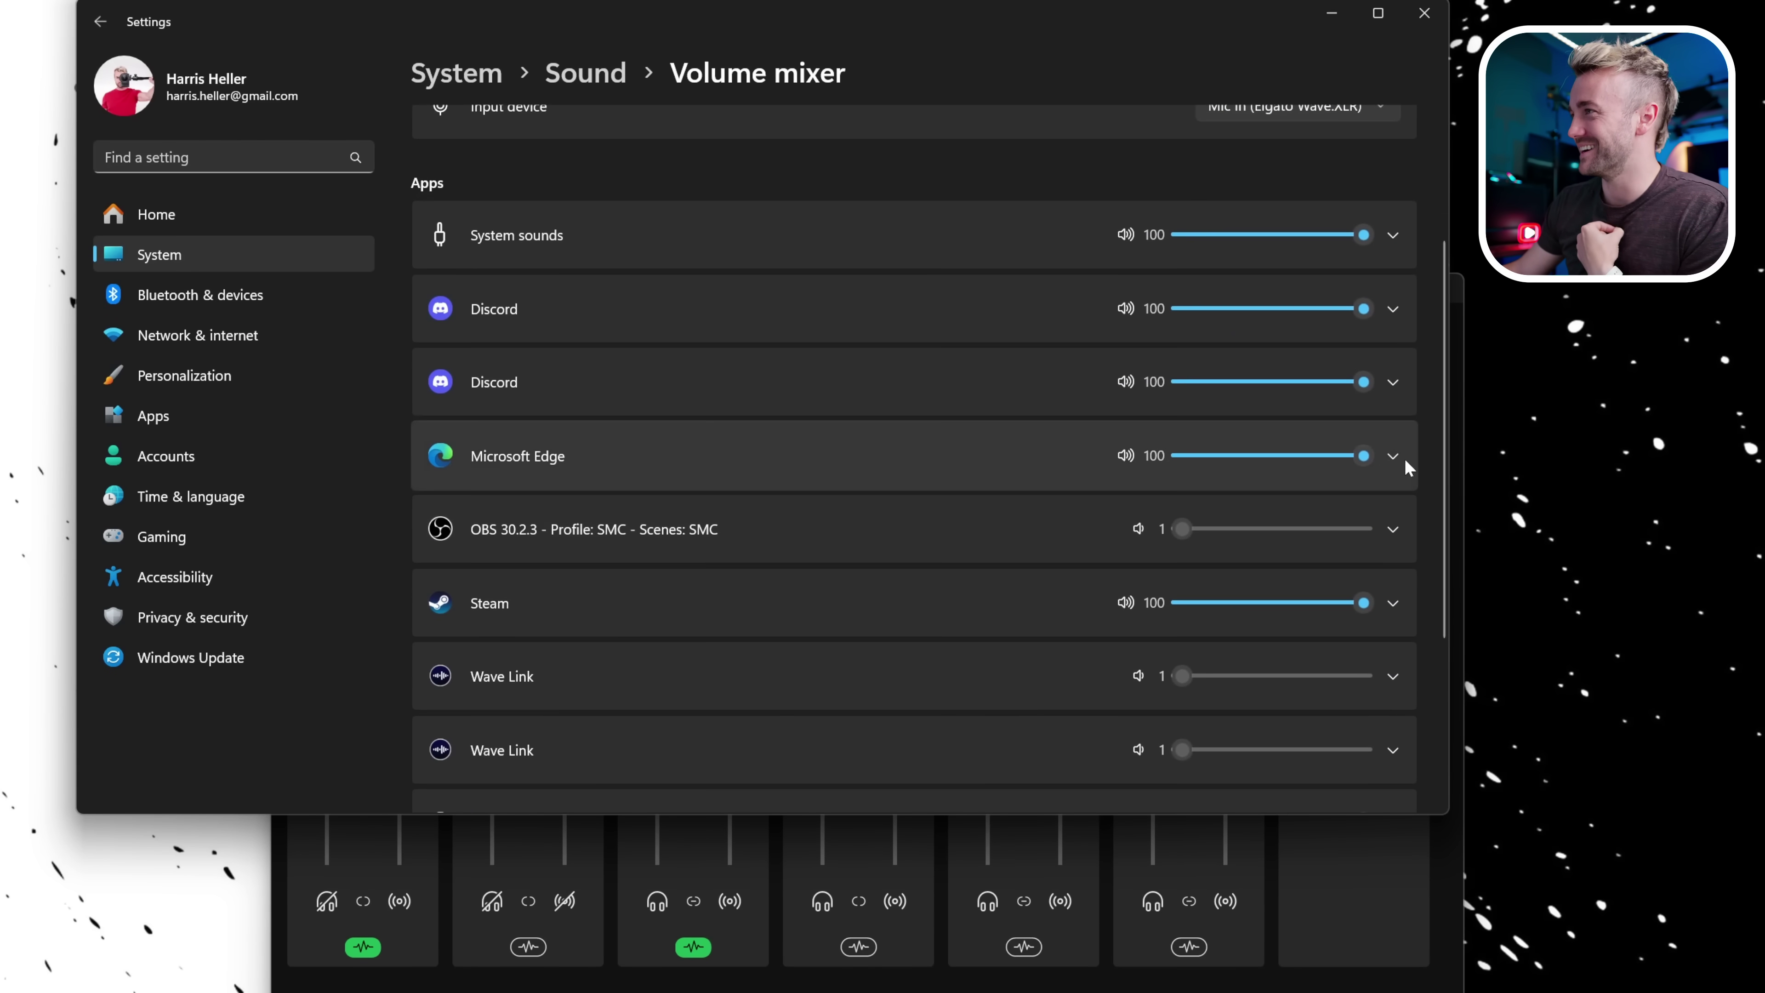
{"action": "left_click", "coordinate": [1393, 456]}
{"action": "left_click", "coordinate": [1296, 517]}
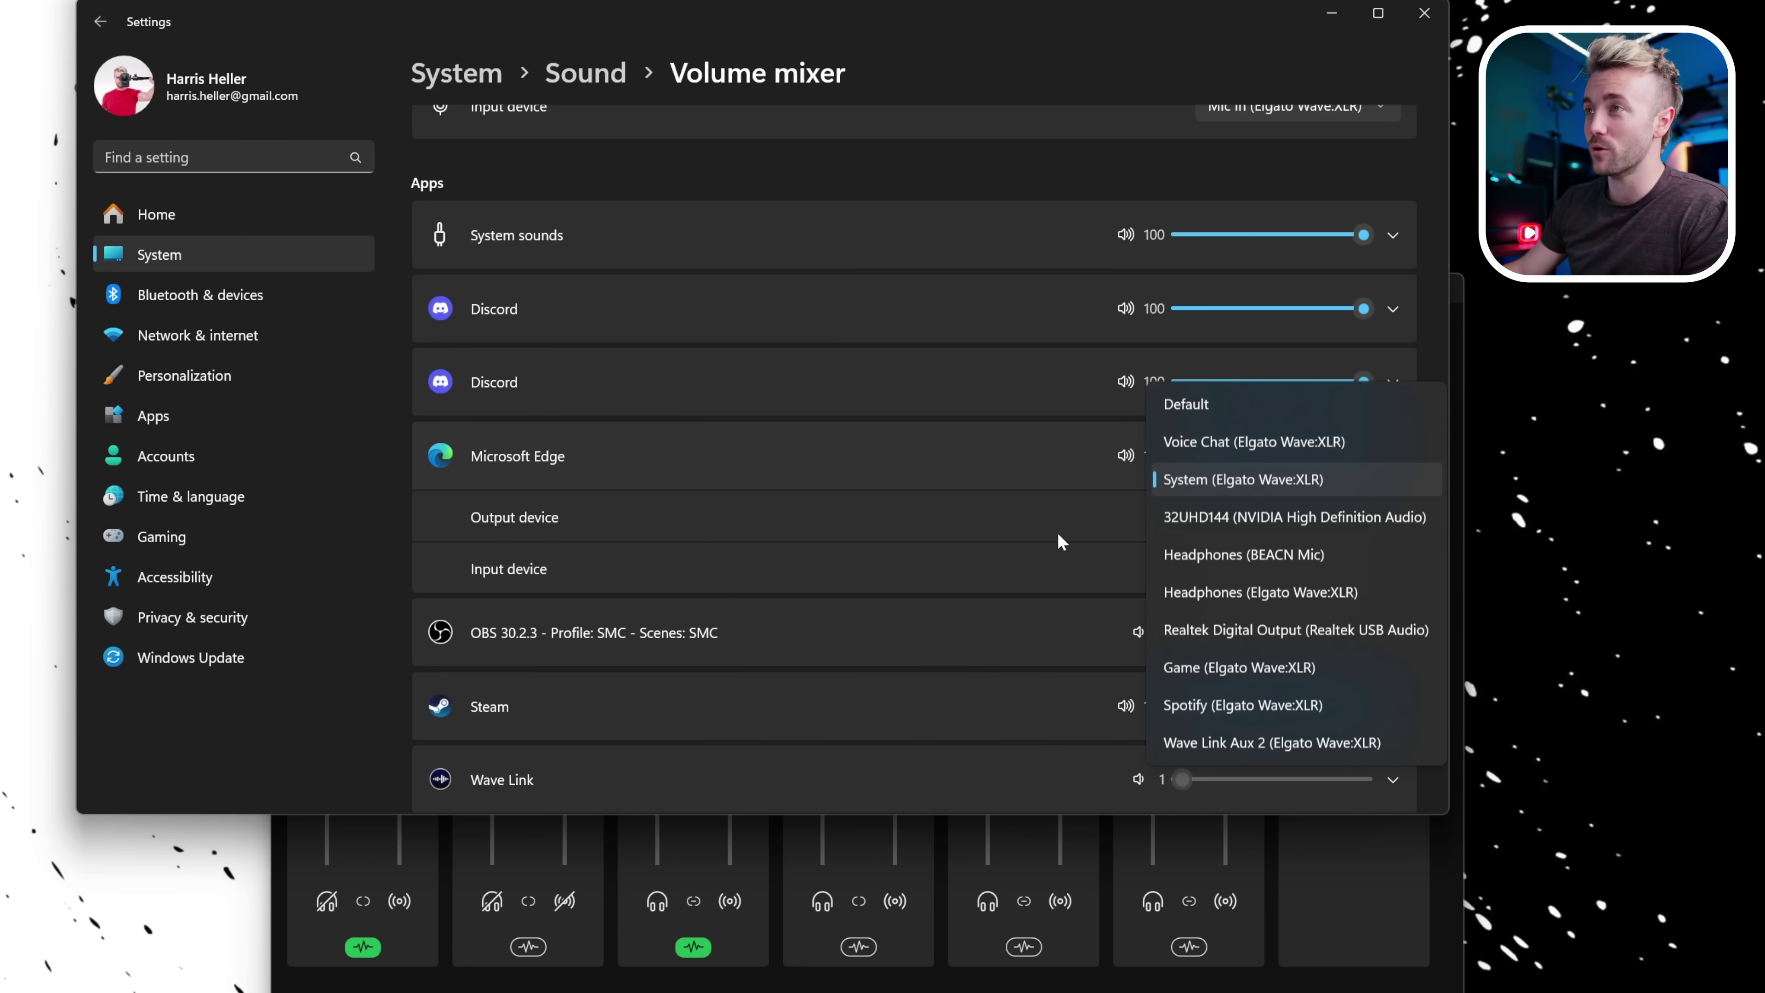
{"action": "left_click", "coordinate": [1022, 501]}
{"action": "left_click", "coordinate": [1424, 15]}
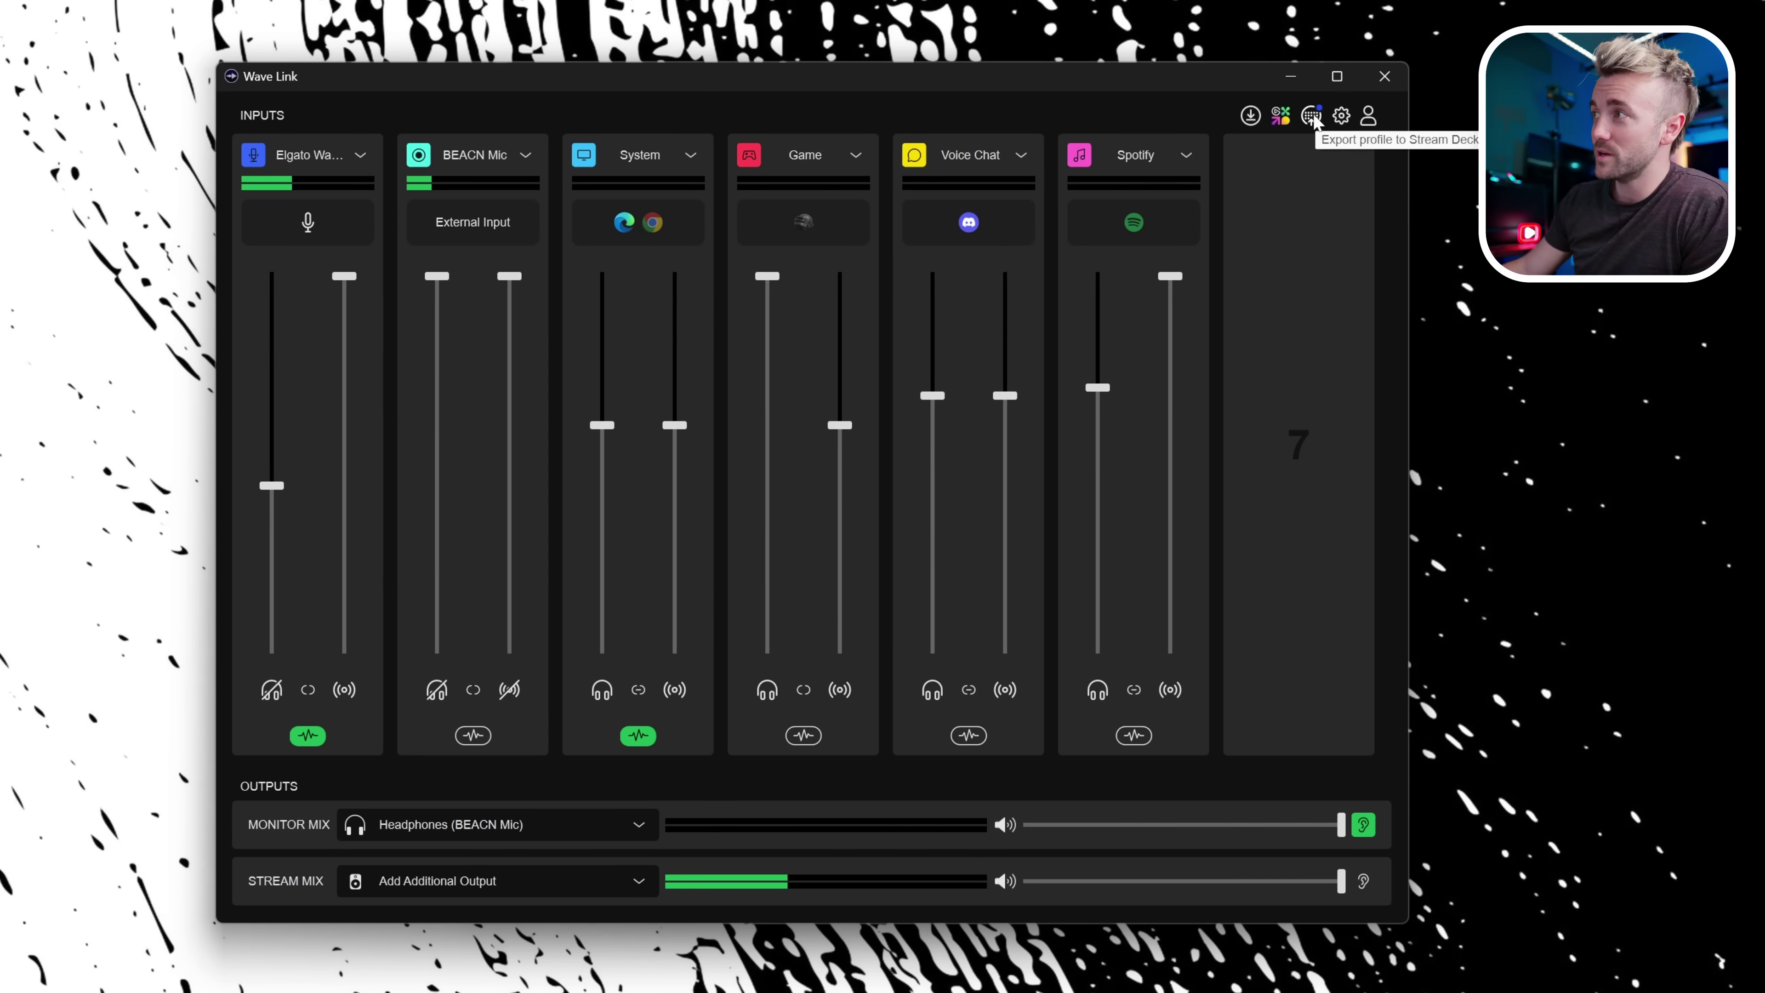
Export the mixer profile to Stream Deck, targeting Stream Deck + Right, and install it
{"action": "left_click", "coordinate": [1313, 117]}
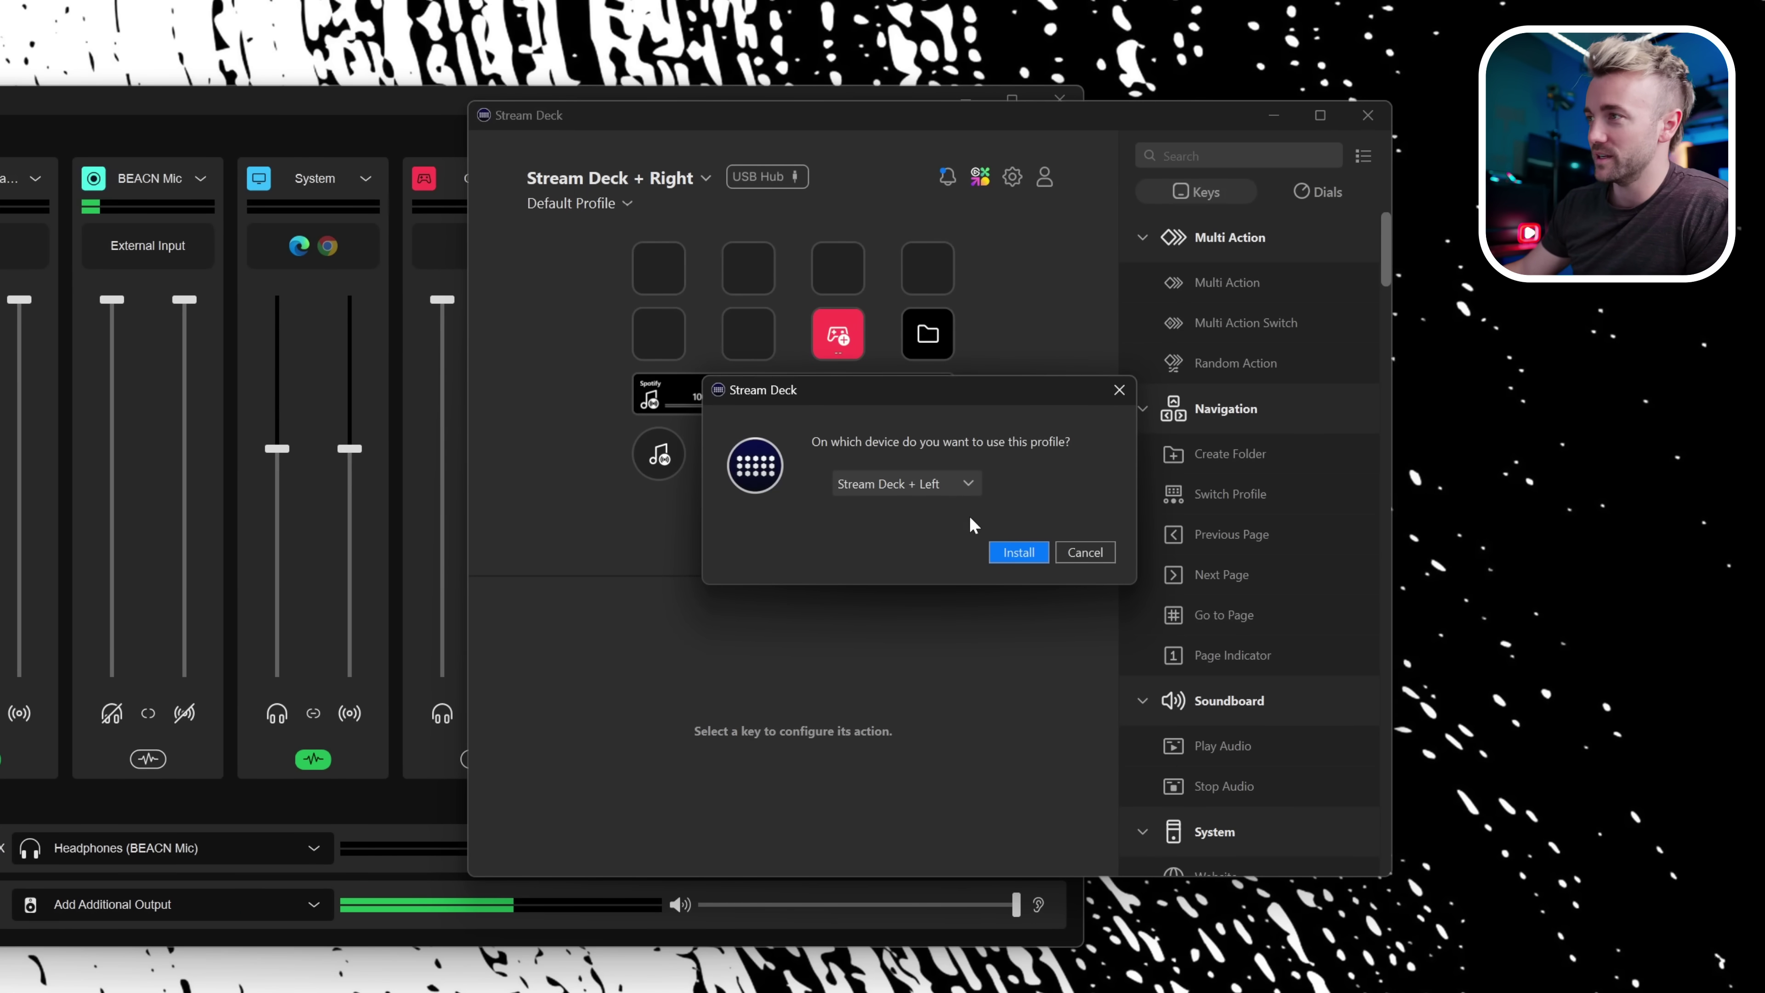
{"action": "left_click", "coordinate": [967, 484]}
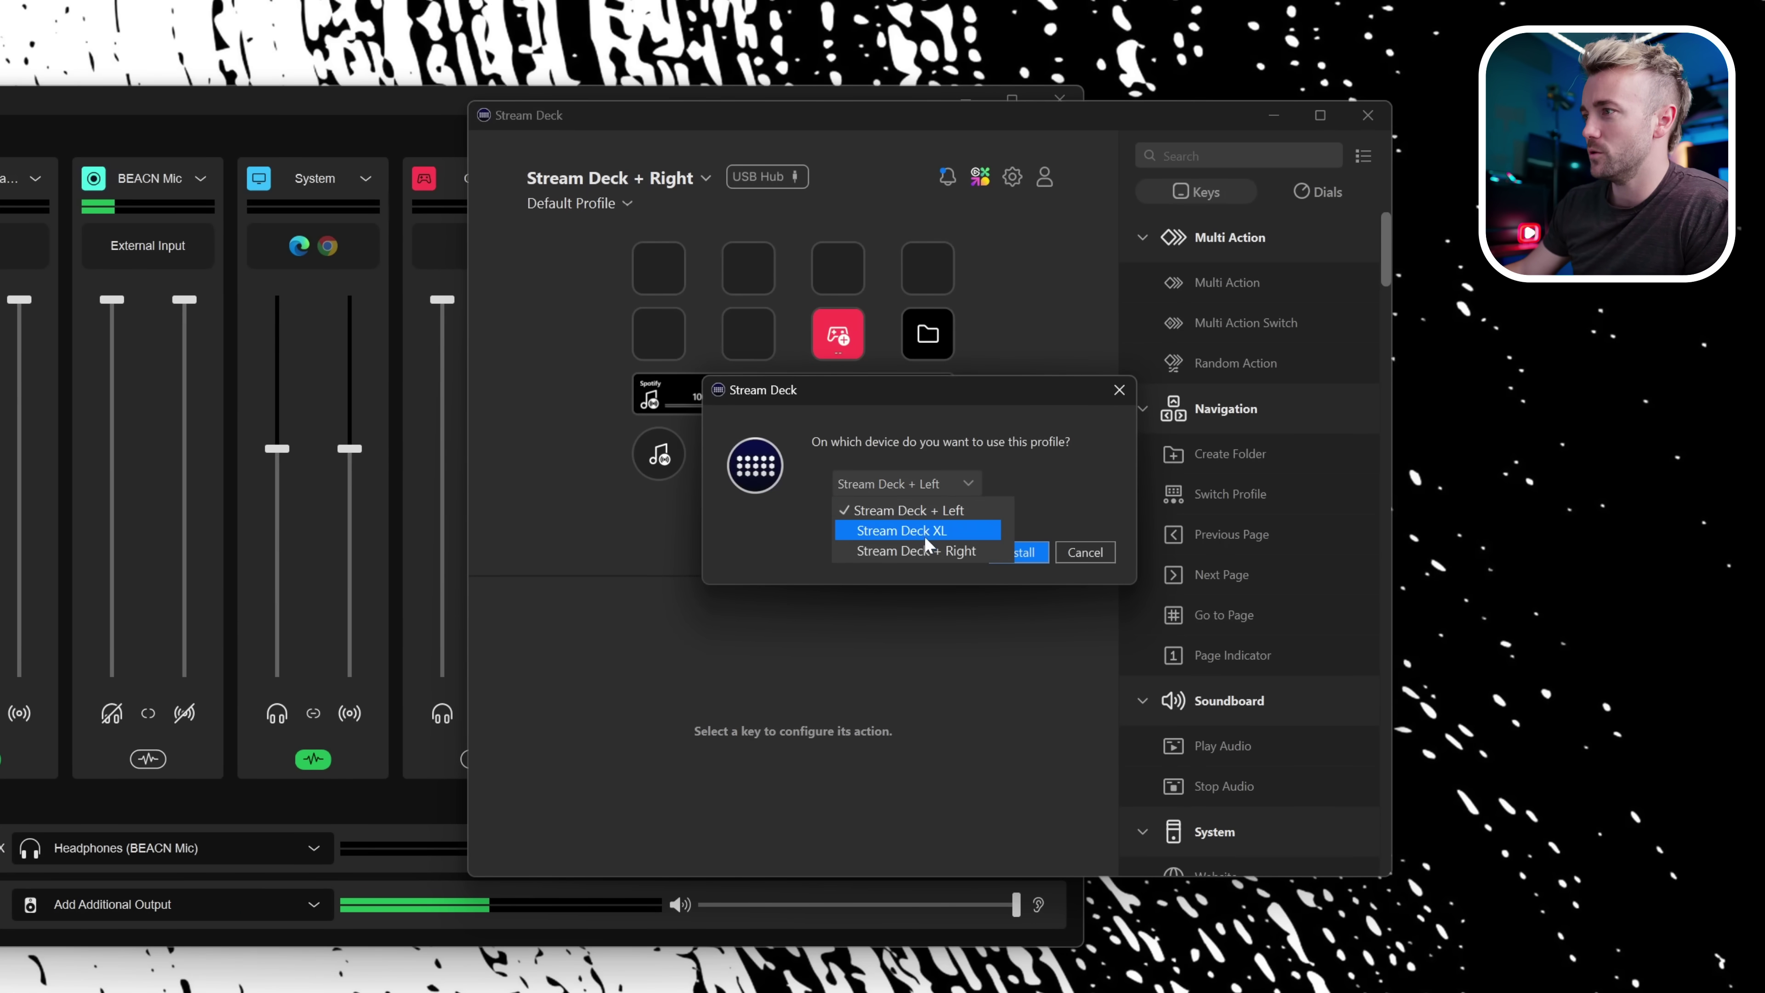
{"action": "left_click", "coordinate": [925, 549]}
{"action": "left_click", "coordinate": [1018, 553]}
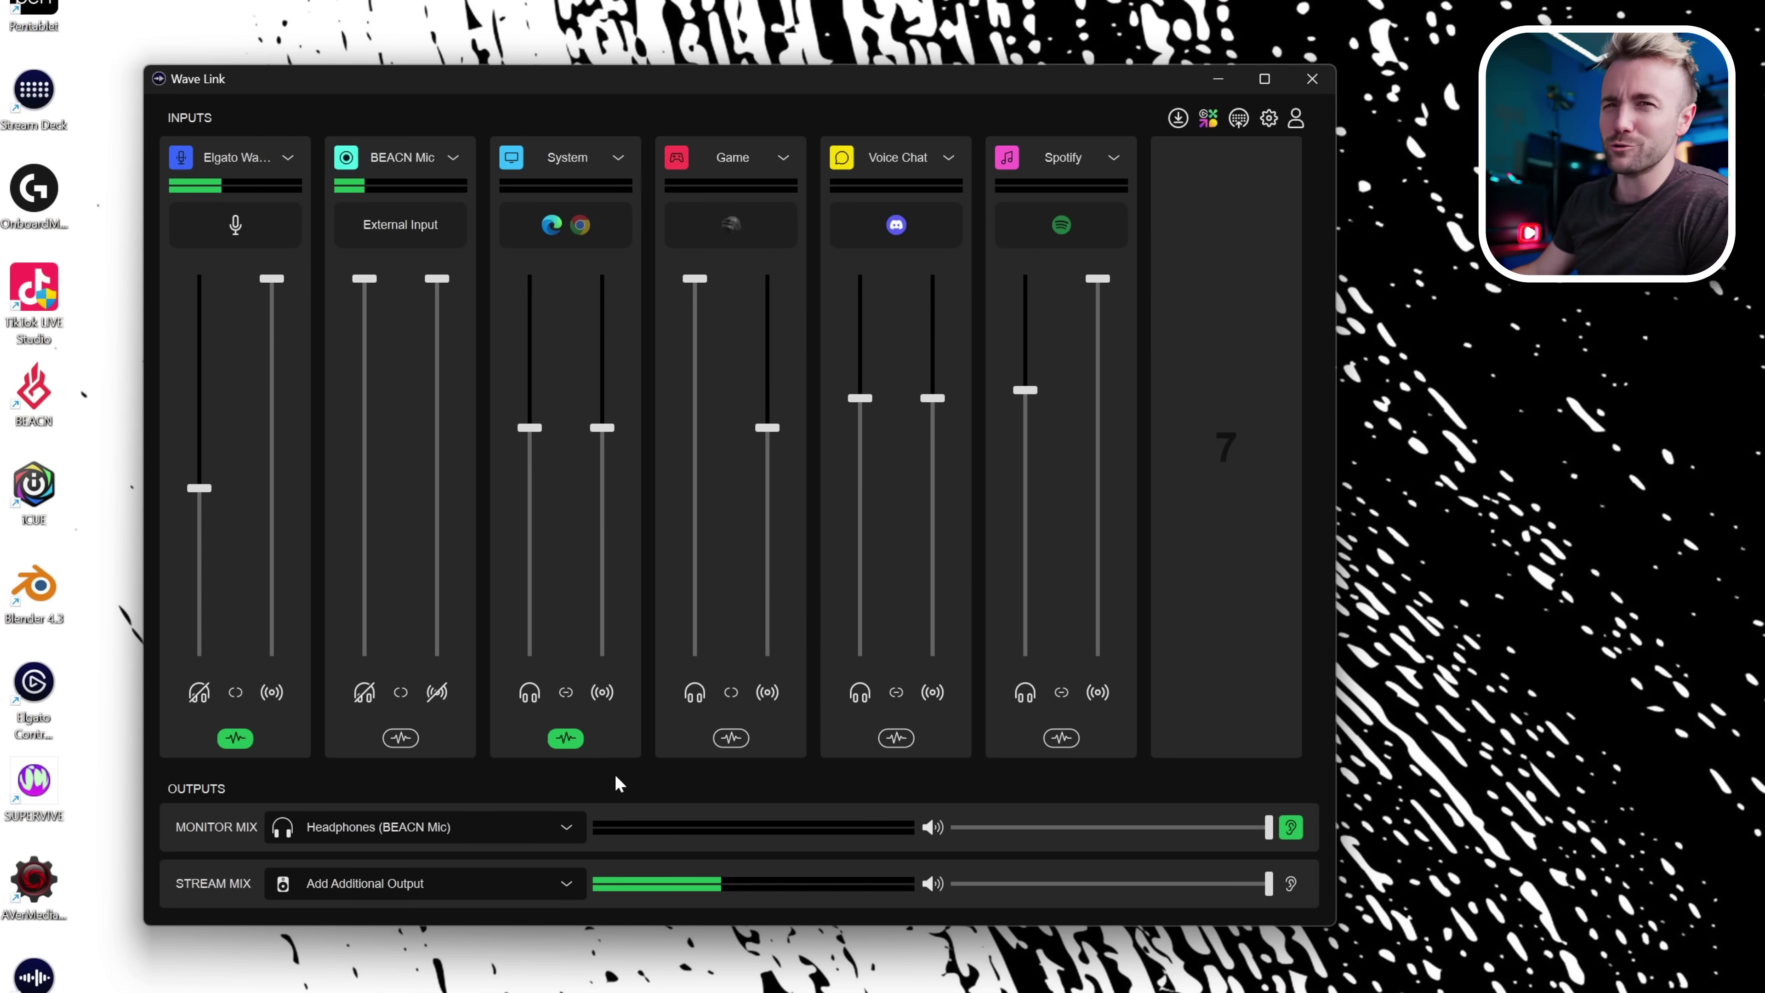
Open the Audio Effects for the Elgato Wave XLR mic
{"action": "left_click", "coordinate": [240, 739]}
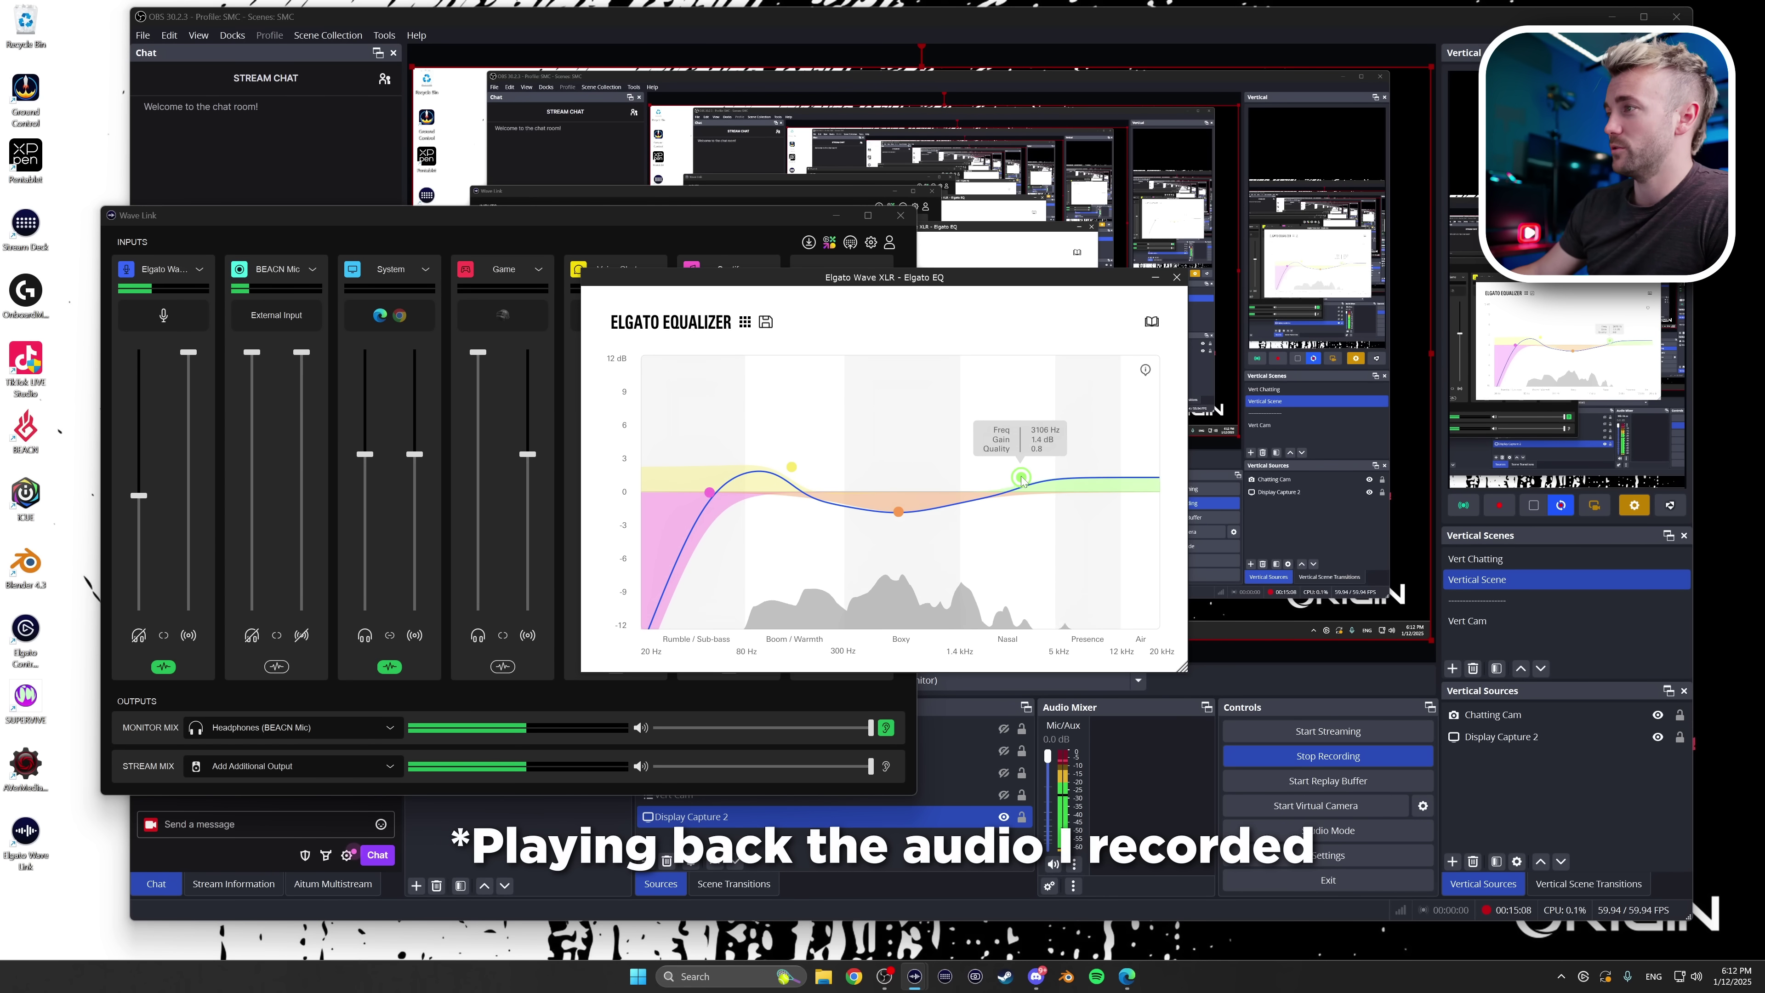
Drag the green upper-mid EQ node slightly upward to lift the curve's right side
{"action": "left_click_drag", "start_coordinate": [1021, 480], "coordinate": [1027, 479]}
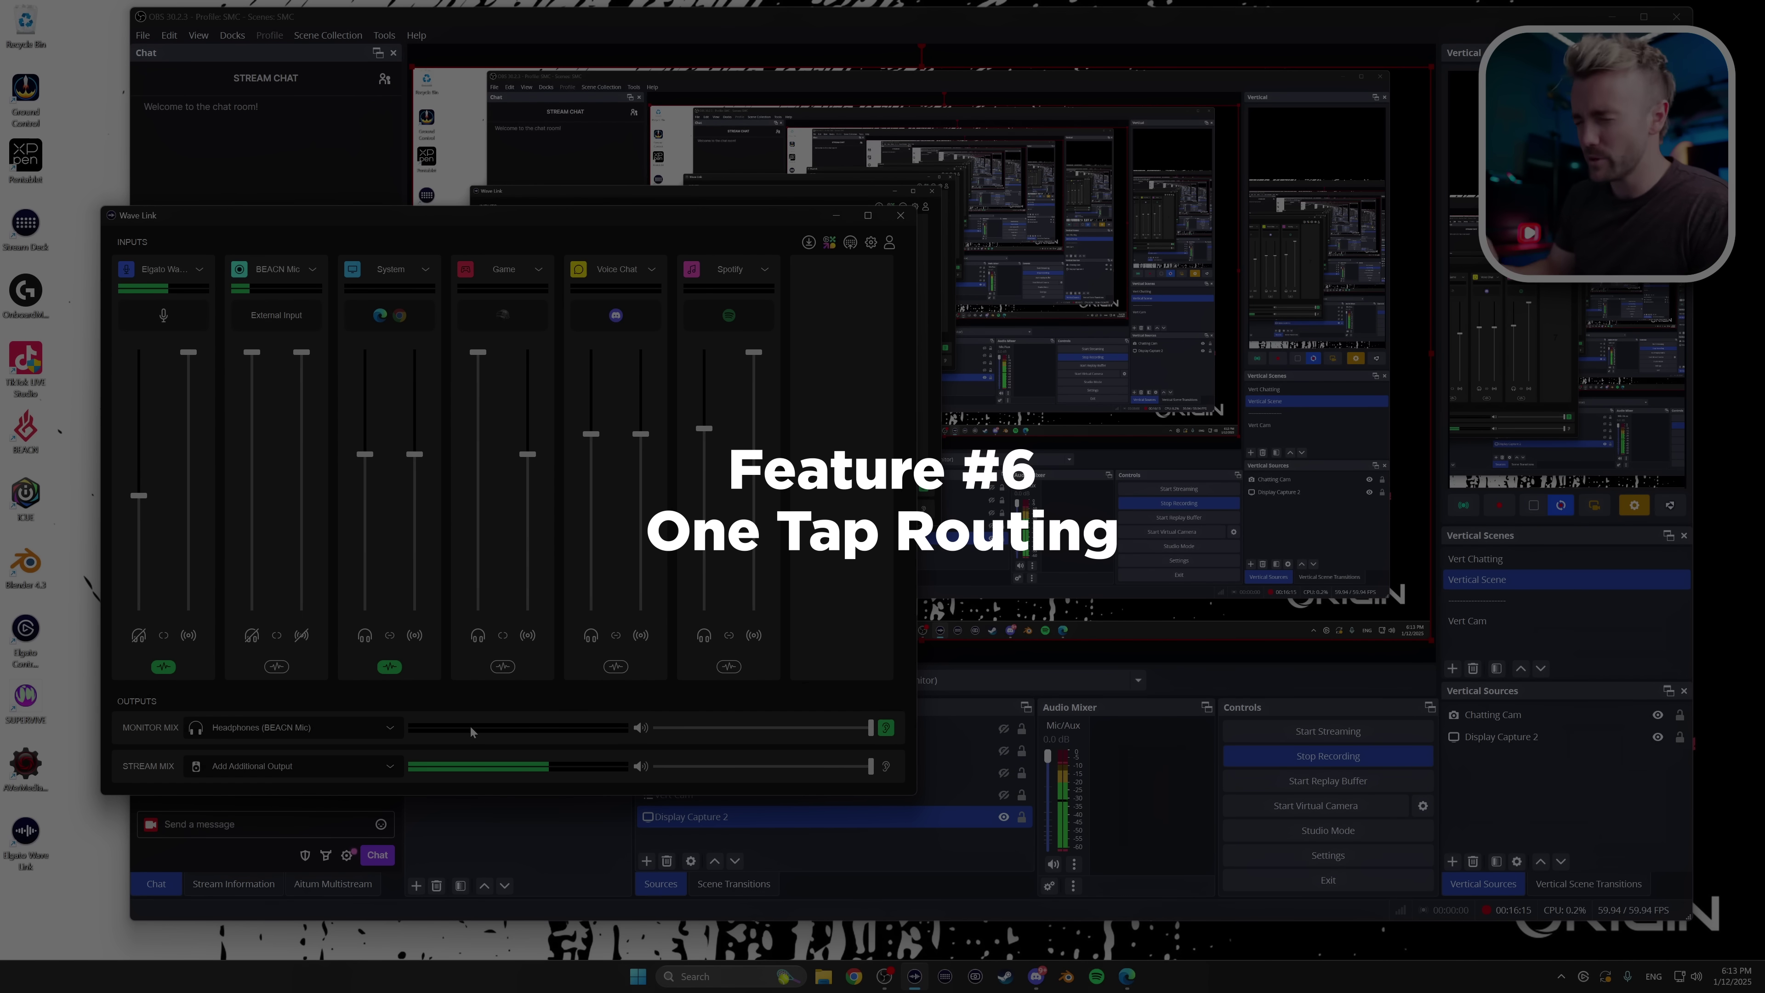
Open the System channel's input settings popup in Wave Link, then close it again
{"action": "left_click", "coordinate": [390, 314]}
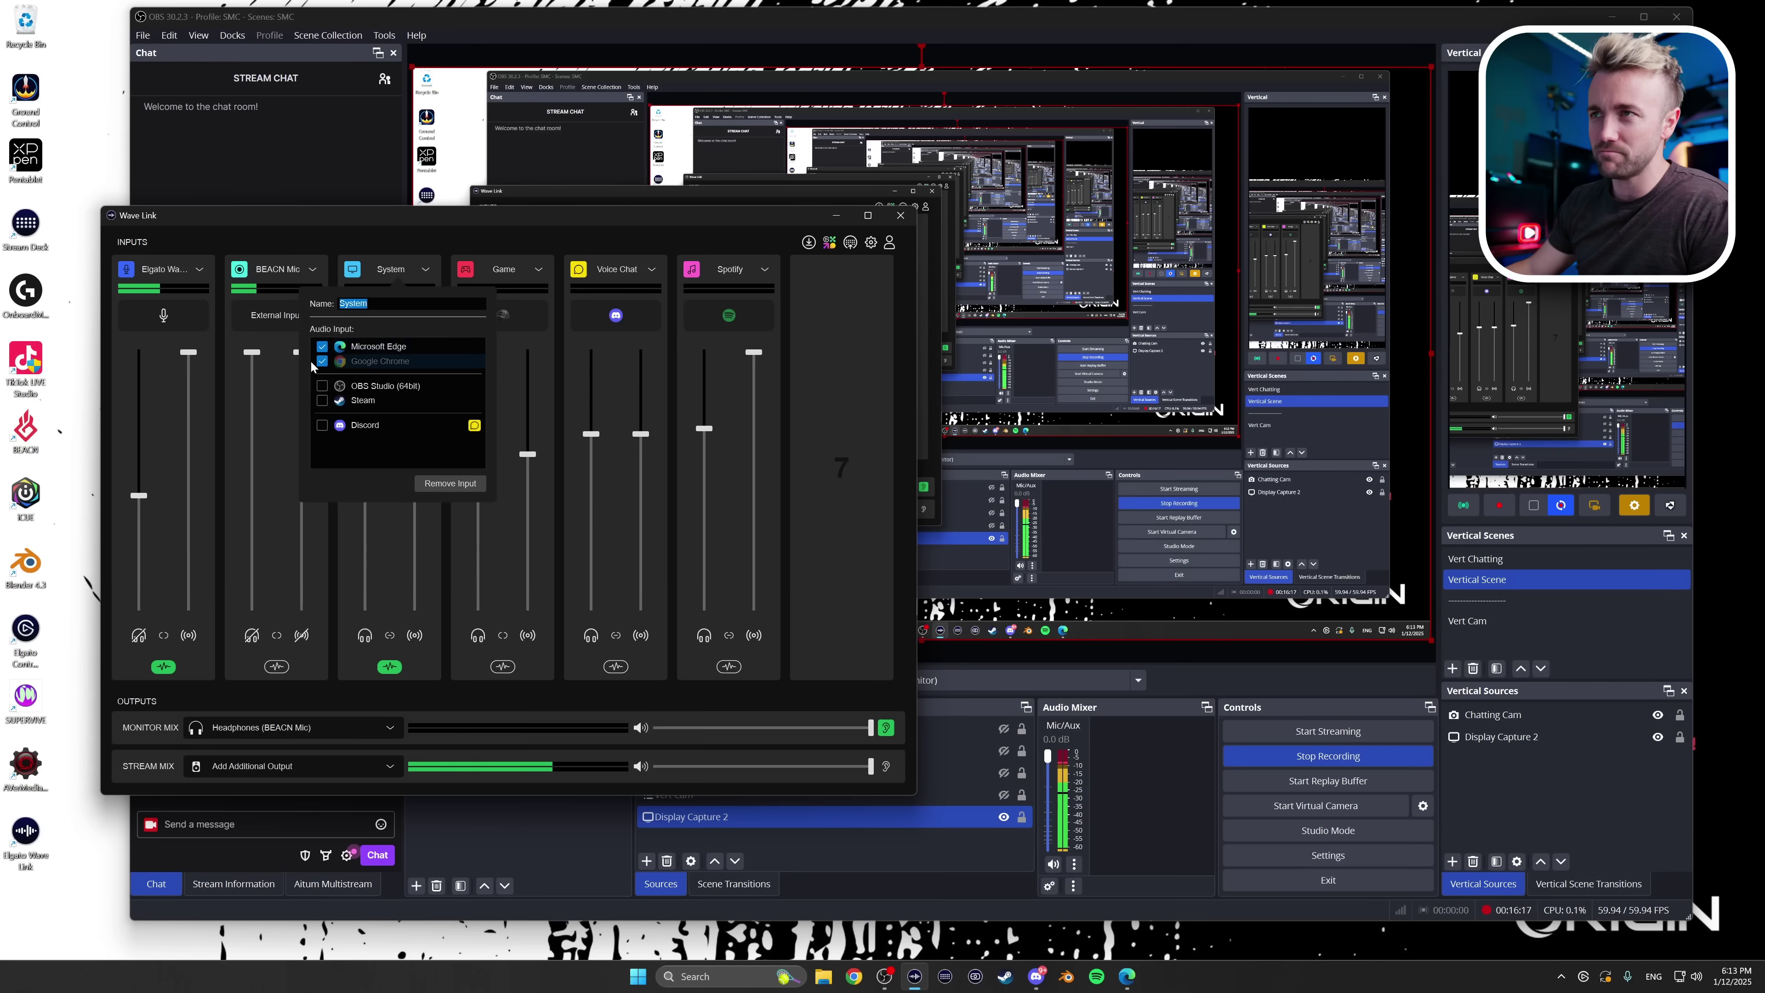
{"action": "left_click", "coordinate": [493, 282]}
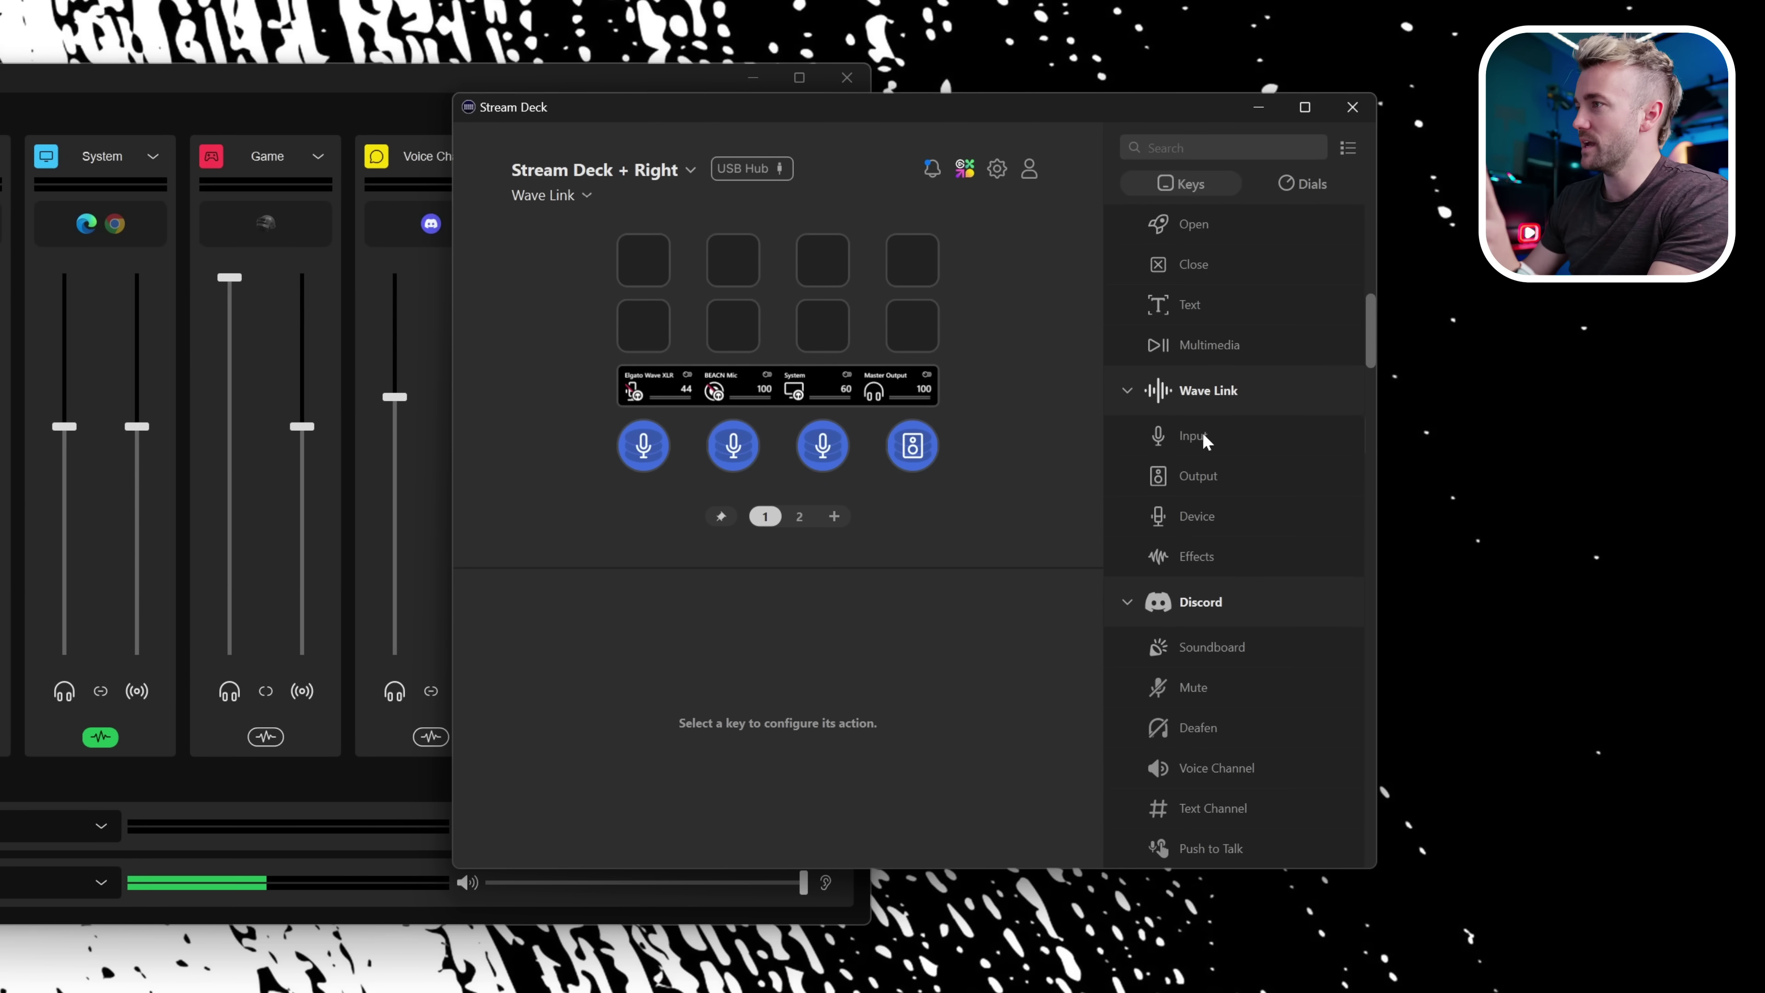
Place a Wave Link Input action on an empty key, set to Add the Game input
{"action": "left_click_drag", "start_coordinate": [1206, 438], "coordinate": [820, 340]}
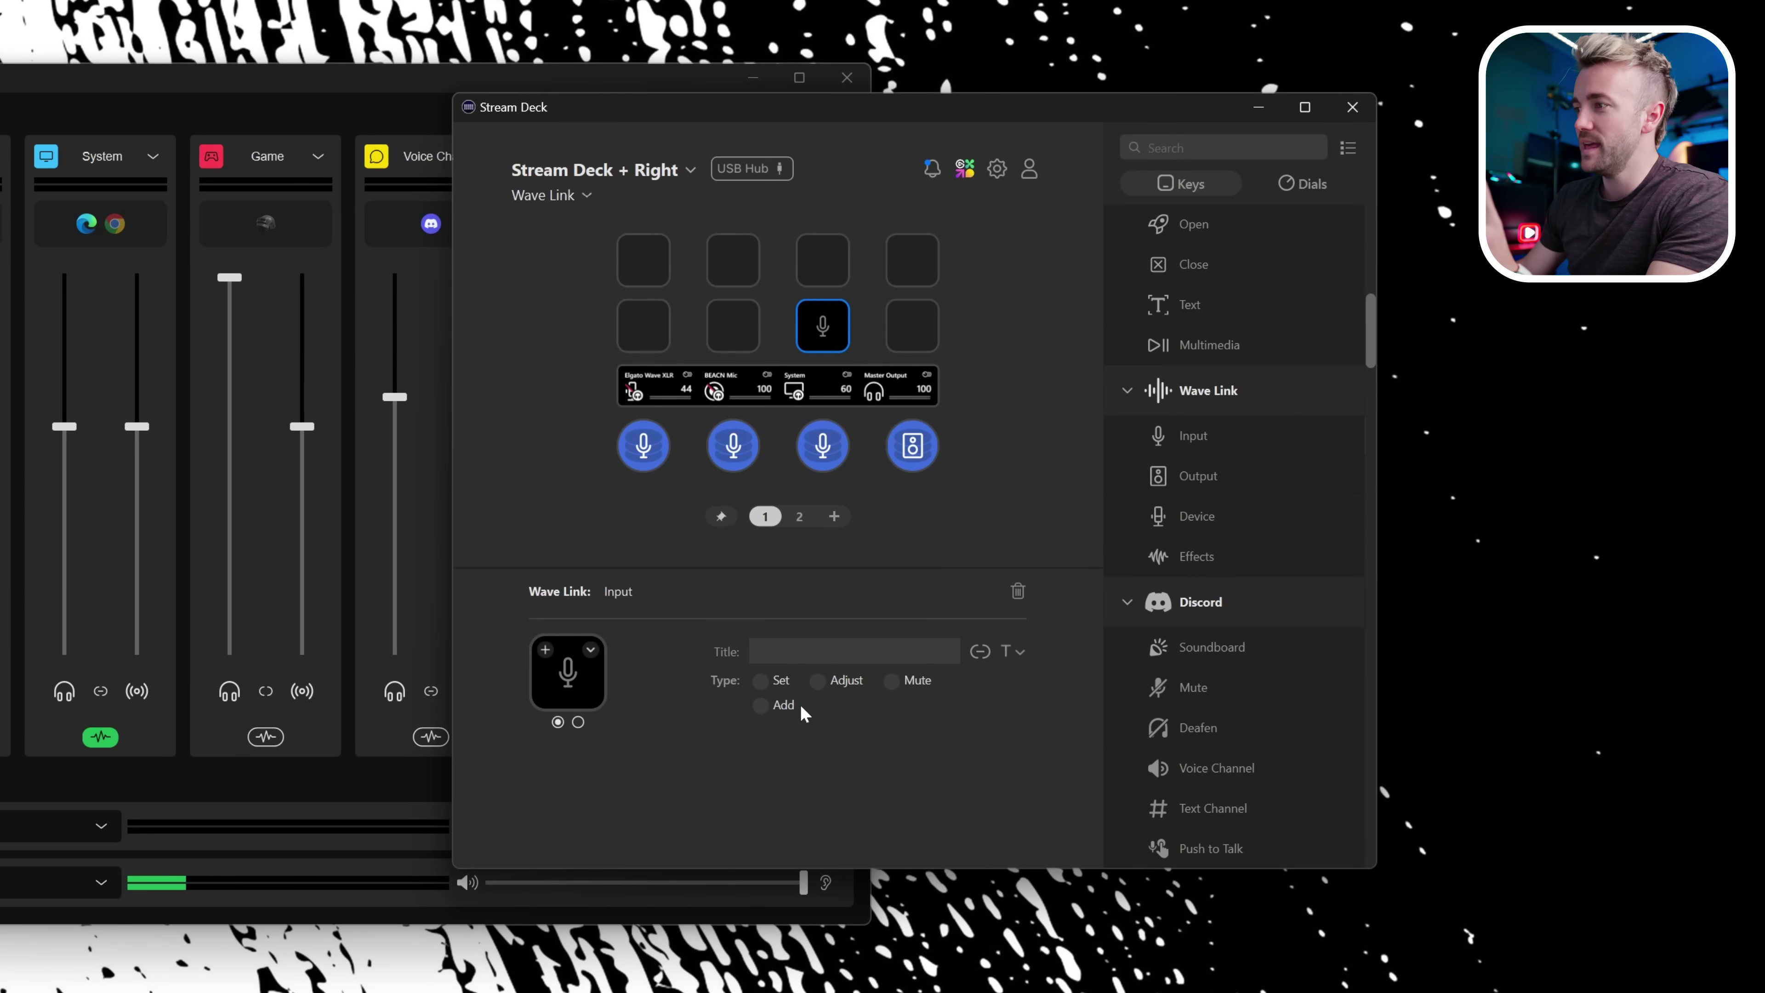
{"action": "left_click", "coordinate": [761, 708]}
{"action": "left_click", "coordinate": [827, 741]}
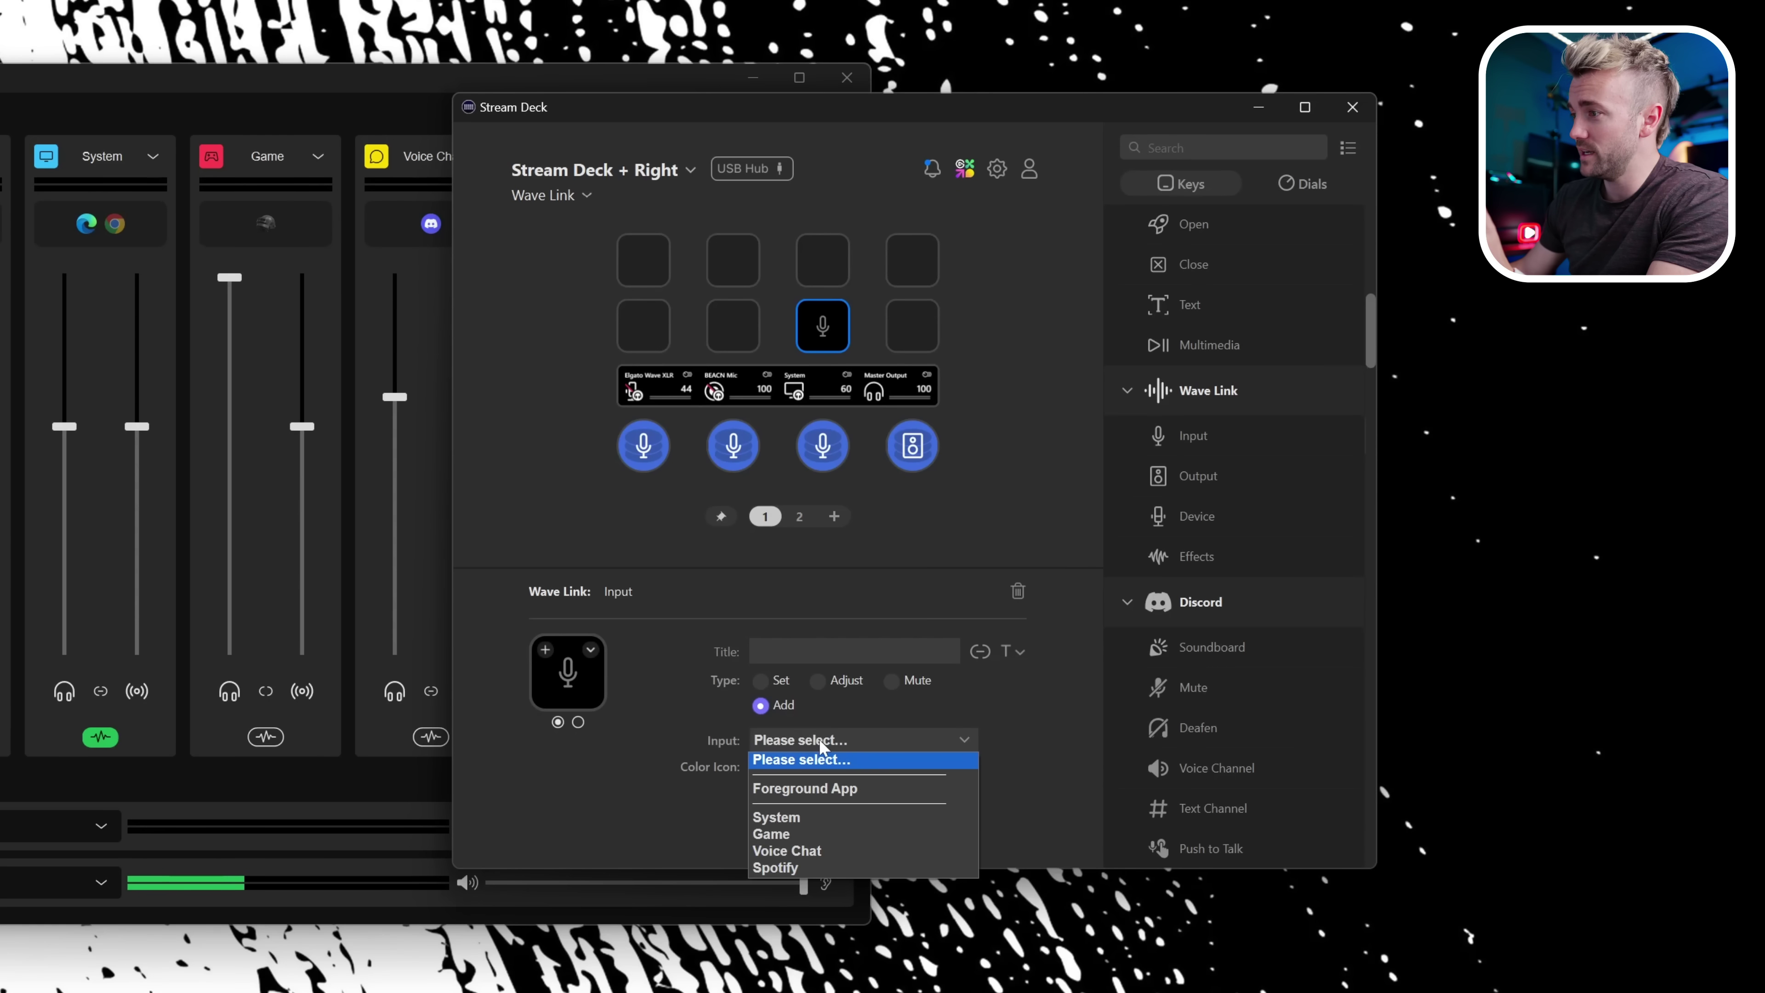
{"action": "left_click", "coordinate": [790, 836]}
Create a folder on an empty key on page 2
{"action": "left_click", "coordinate": [800, 518]}
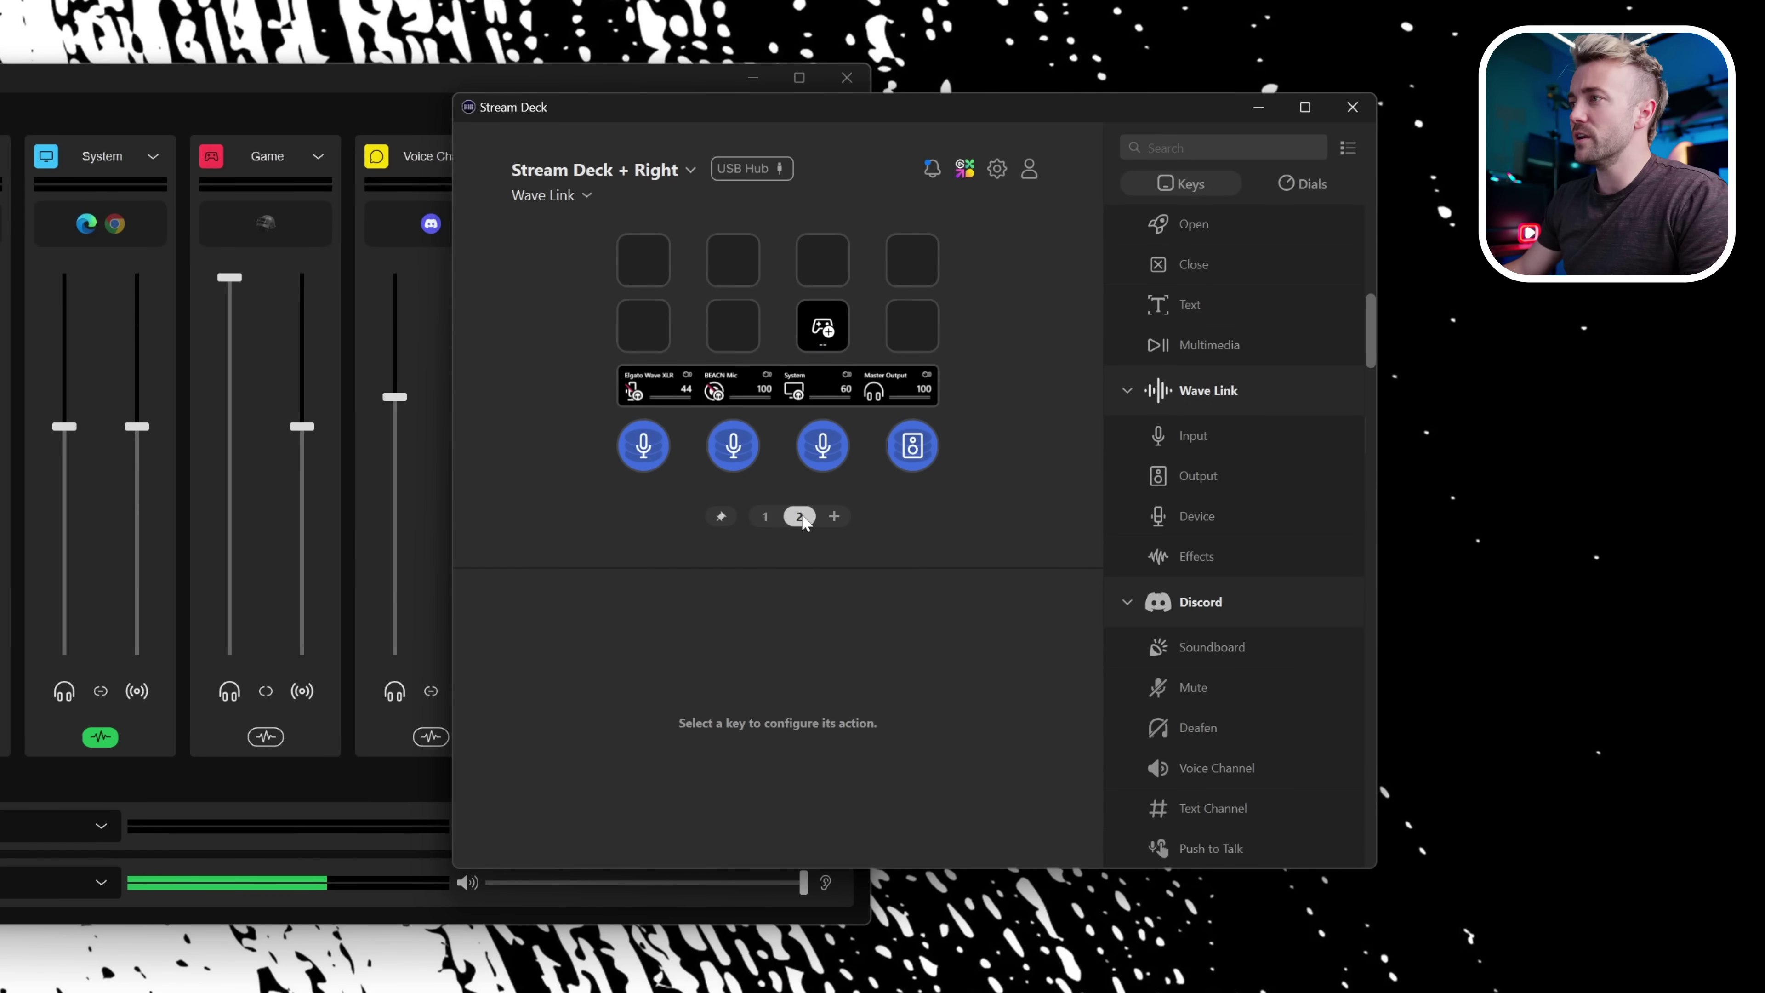
{"action": "right_click", "coordinate": [643, 318]}
{"action": "left_click", "coordinate": [693, 347]}
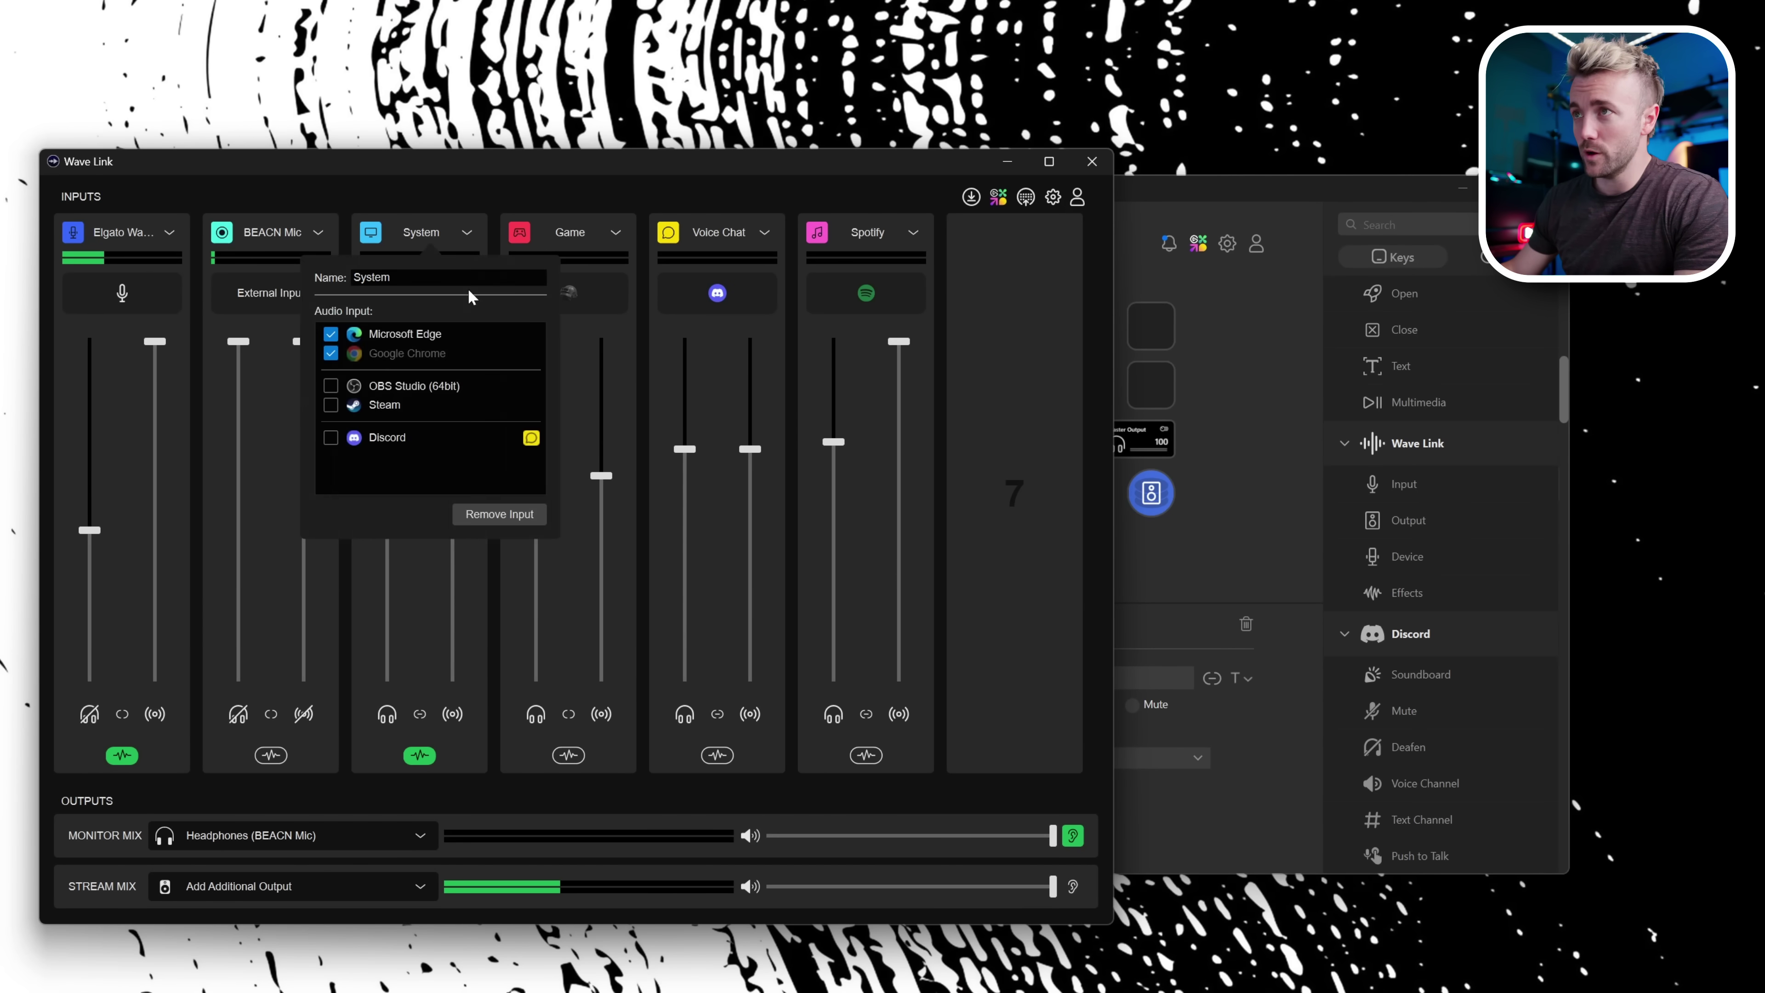
Remove Microsoft Edge from the System channel's inputs, then return to Stream Deck page 1
{"action": "left_click", "coordinate": [332, 335]}
{"action": "left_click", "coordinate": [494, 179]}
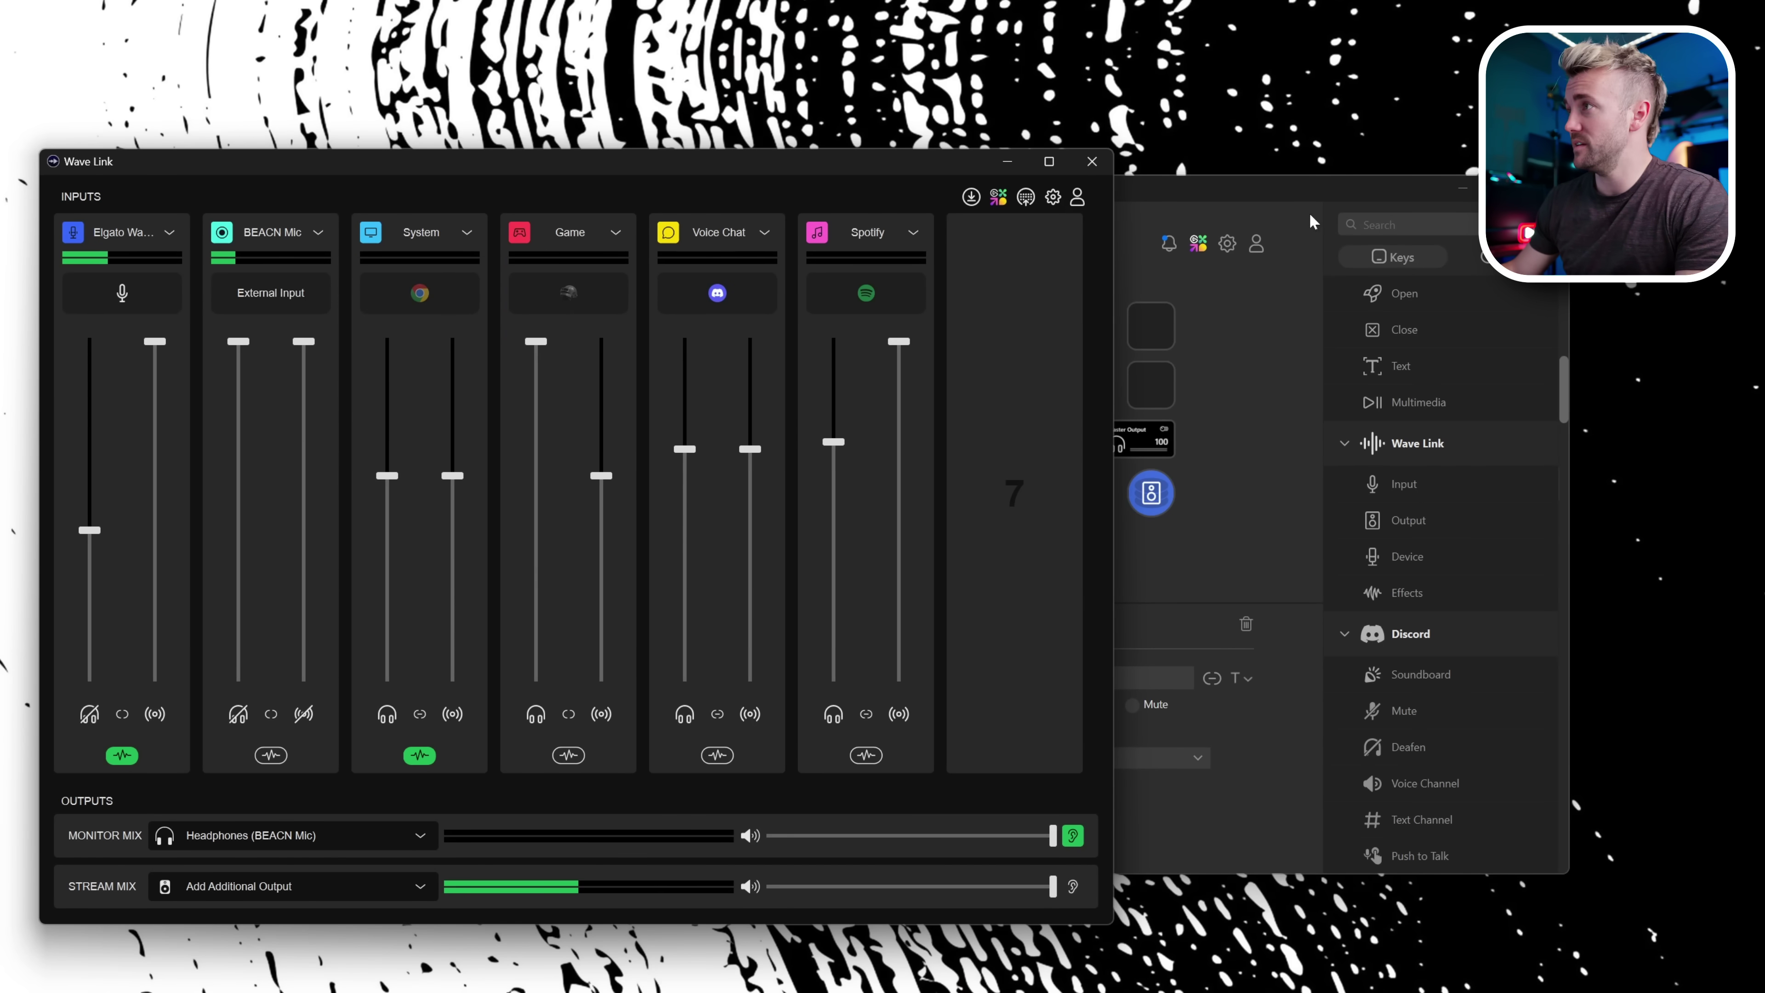
{"action": "left_click", "coordinate": [1313, 221]}
{"action": "left_click", "coordinate": [1019, 557]}
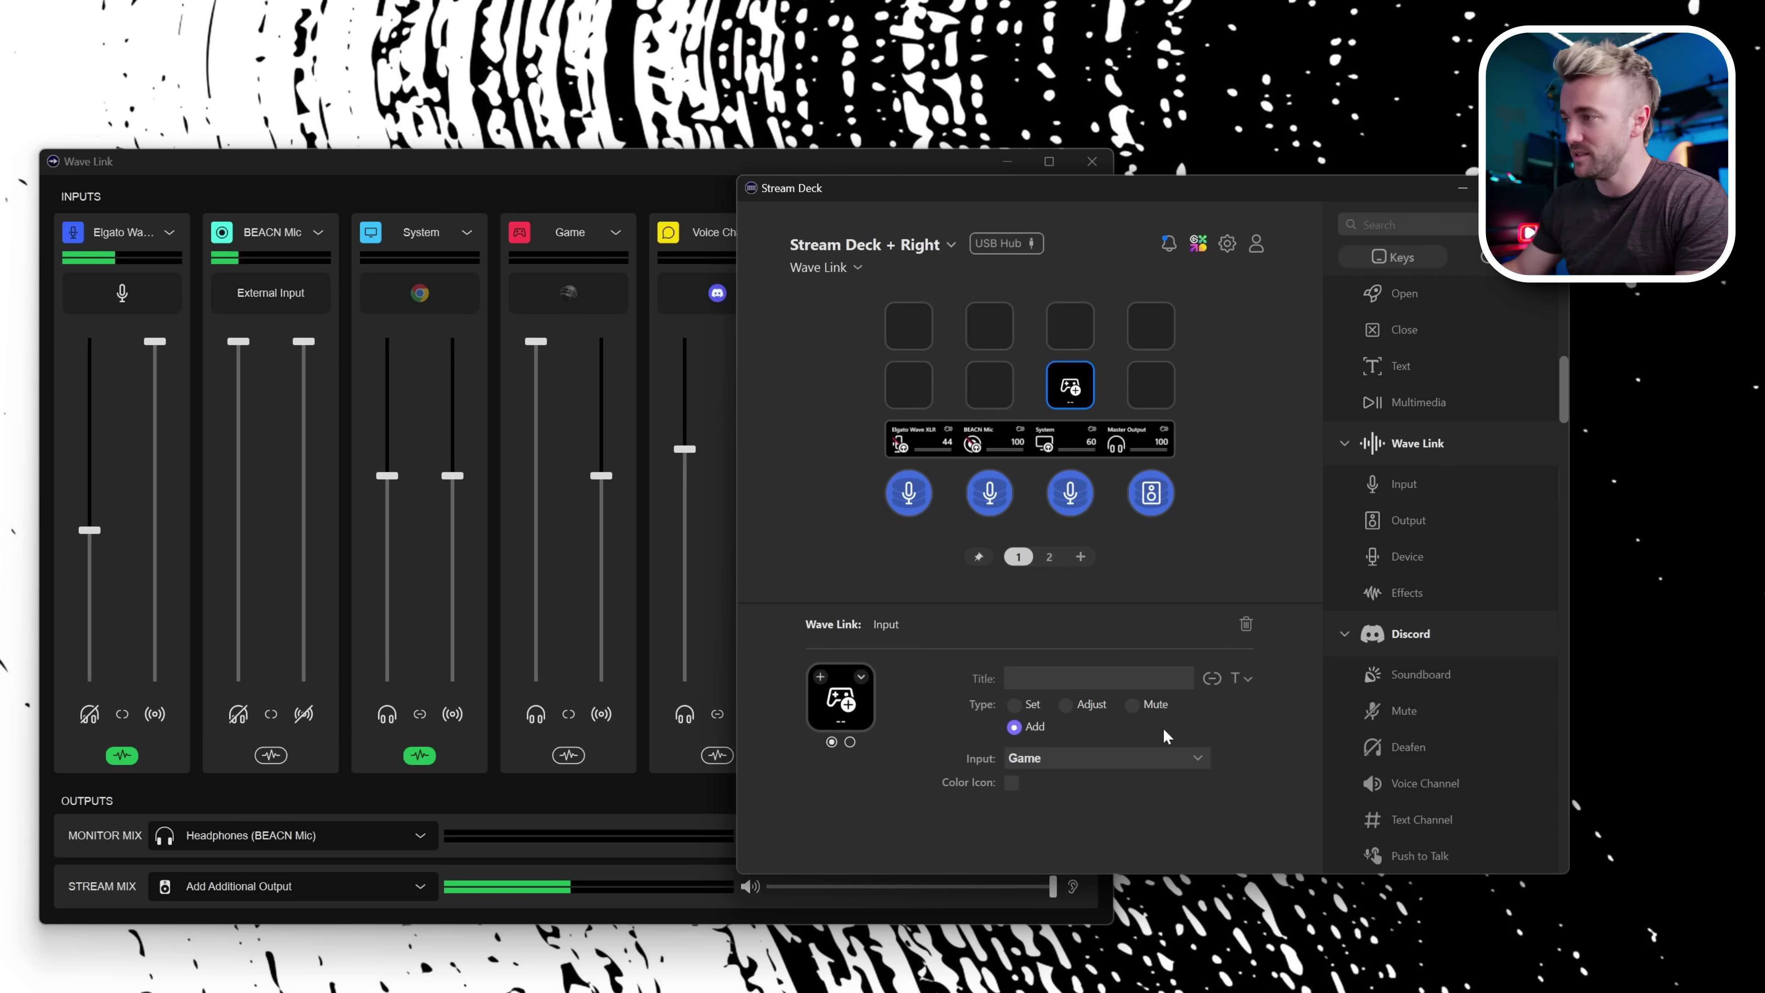
Retarget the Add key from Game to System and enable Color Icon for its icon
{"action": "left_click", "coordinate": [1139, 758]}
{"action": "left_click", "coordinate": [1062, 795]}
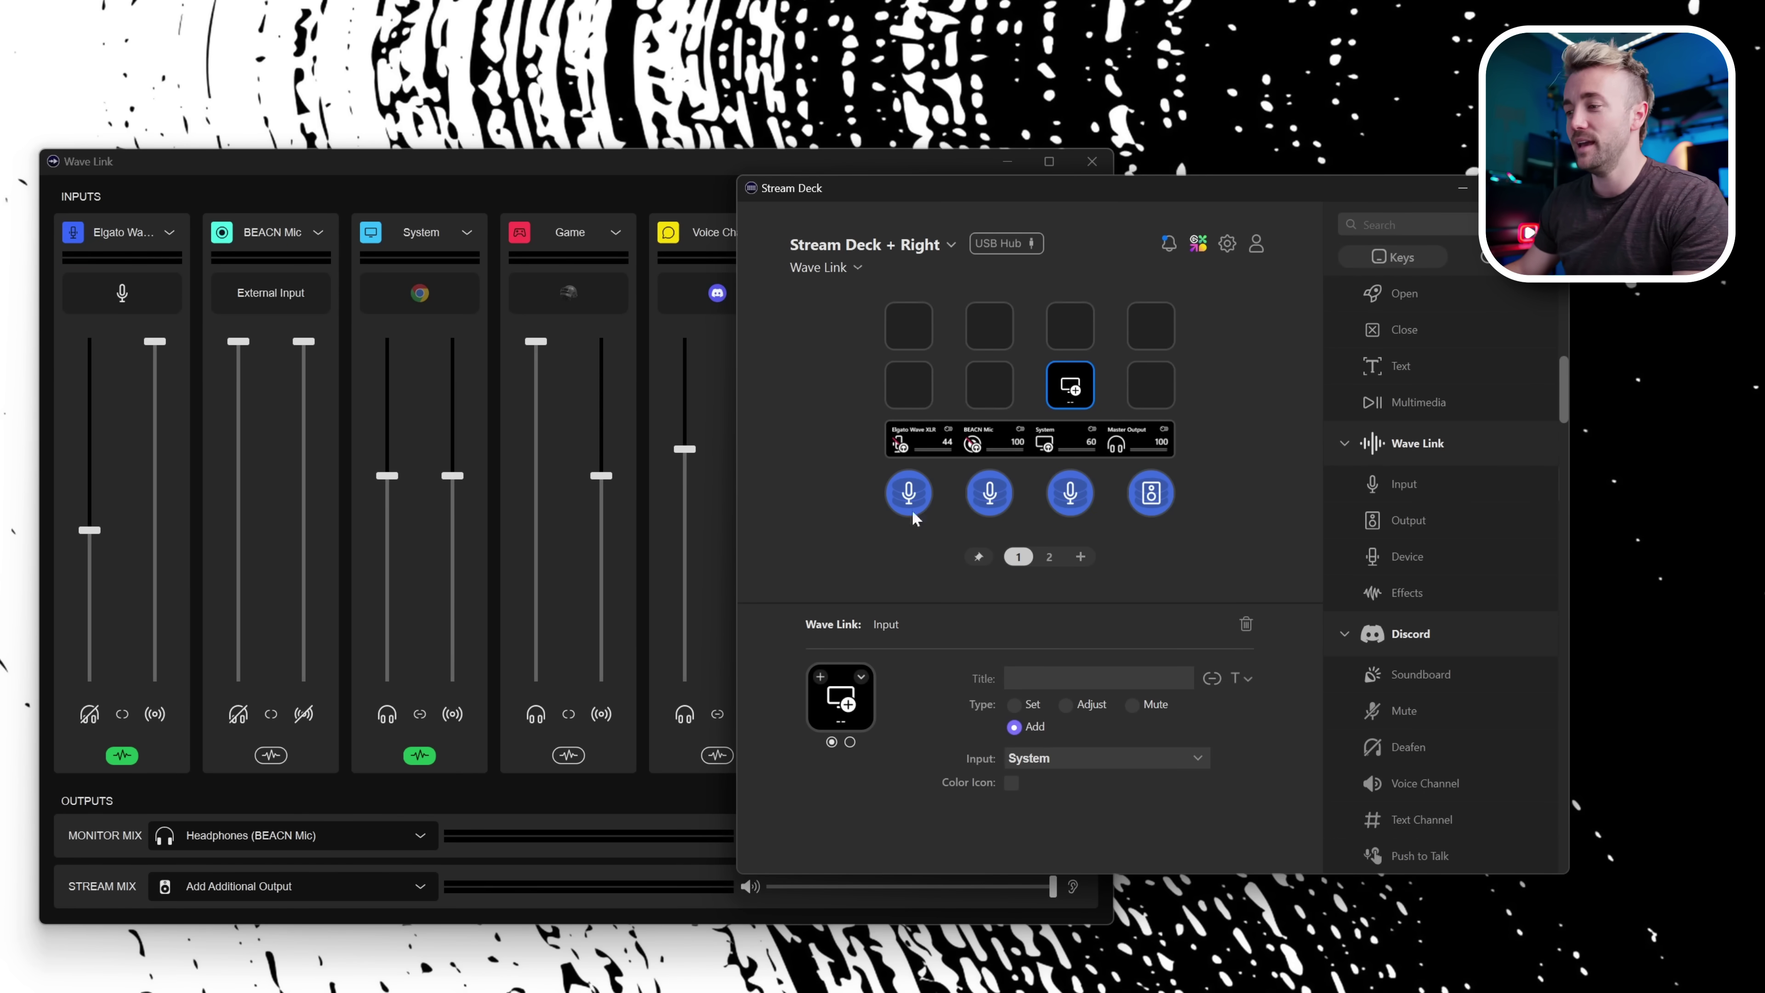
{"action": "left_click_drag", "start_coordinate": [630, 181], "coordinate": [455, 0]}
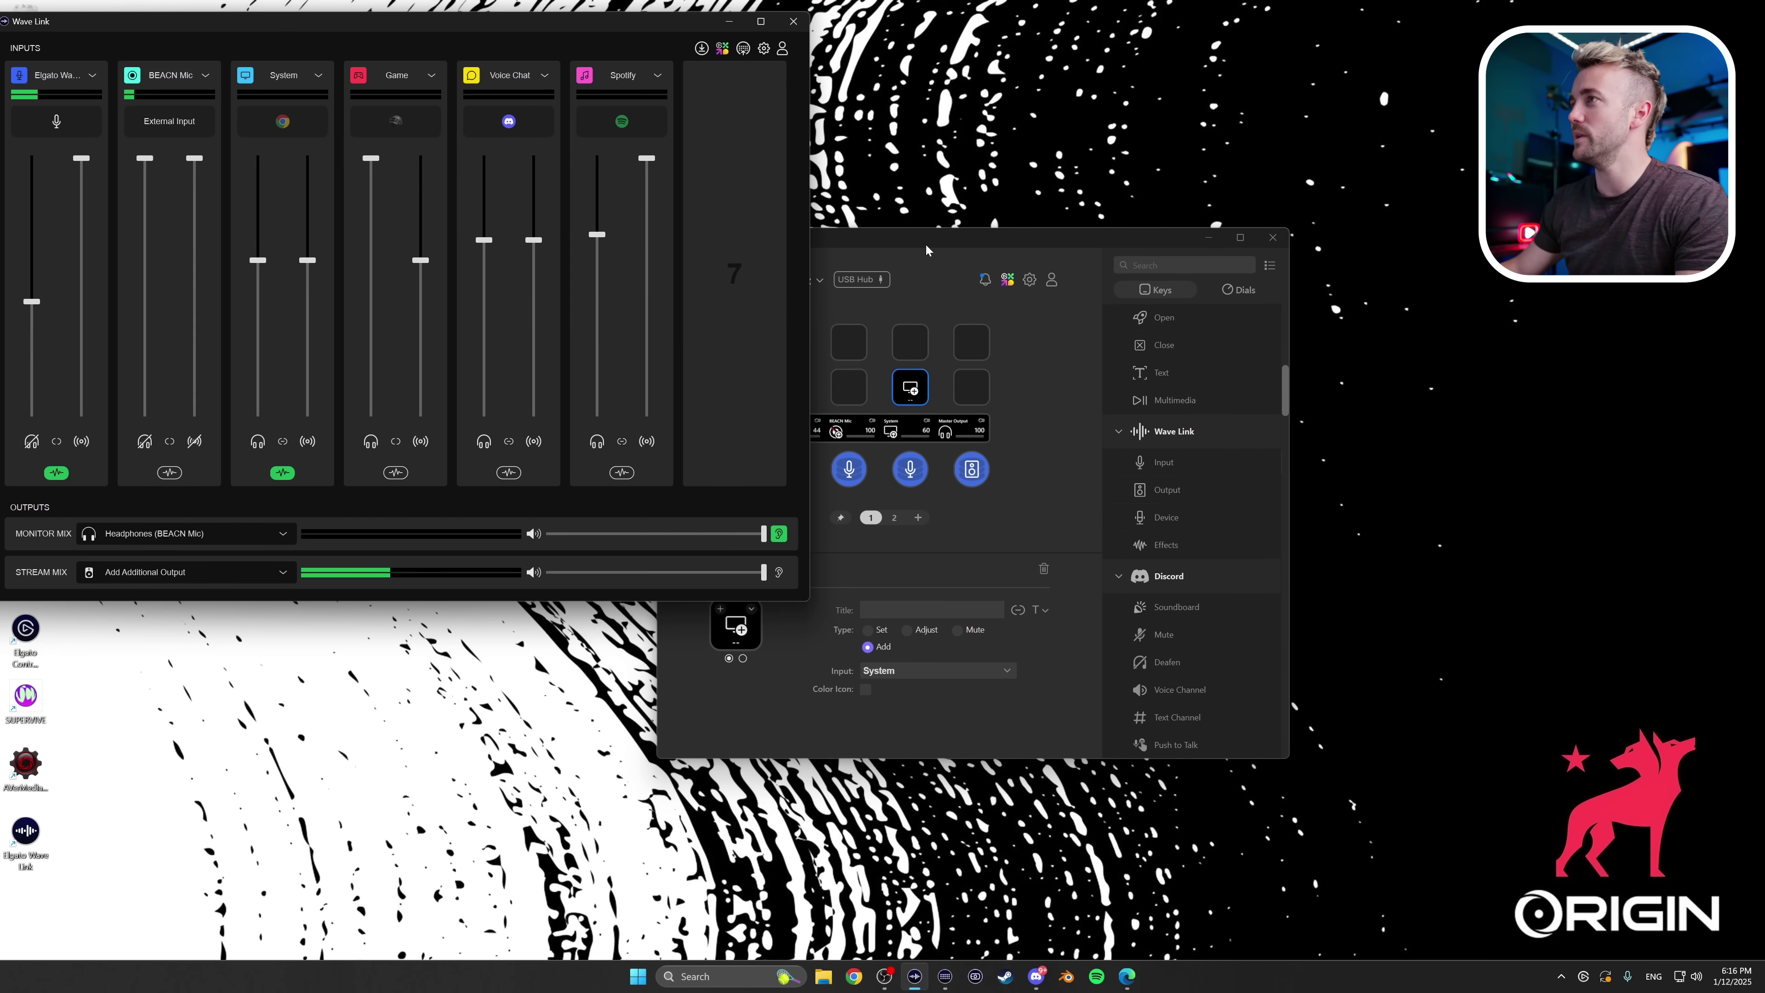
{"action": "left_click_drag", "start_coordinate": [927, 250], "coordinate": [1101, 242]}
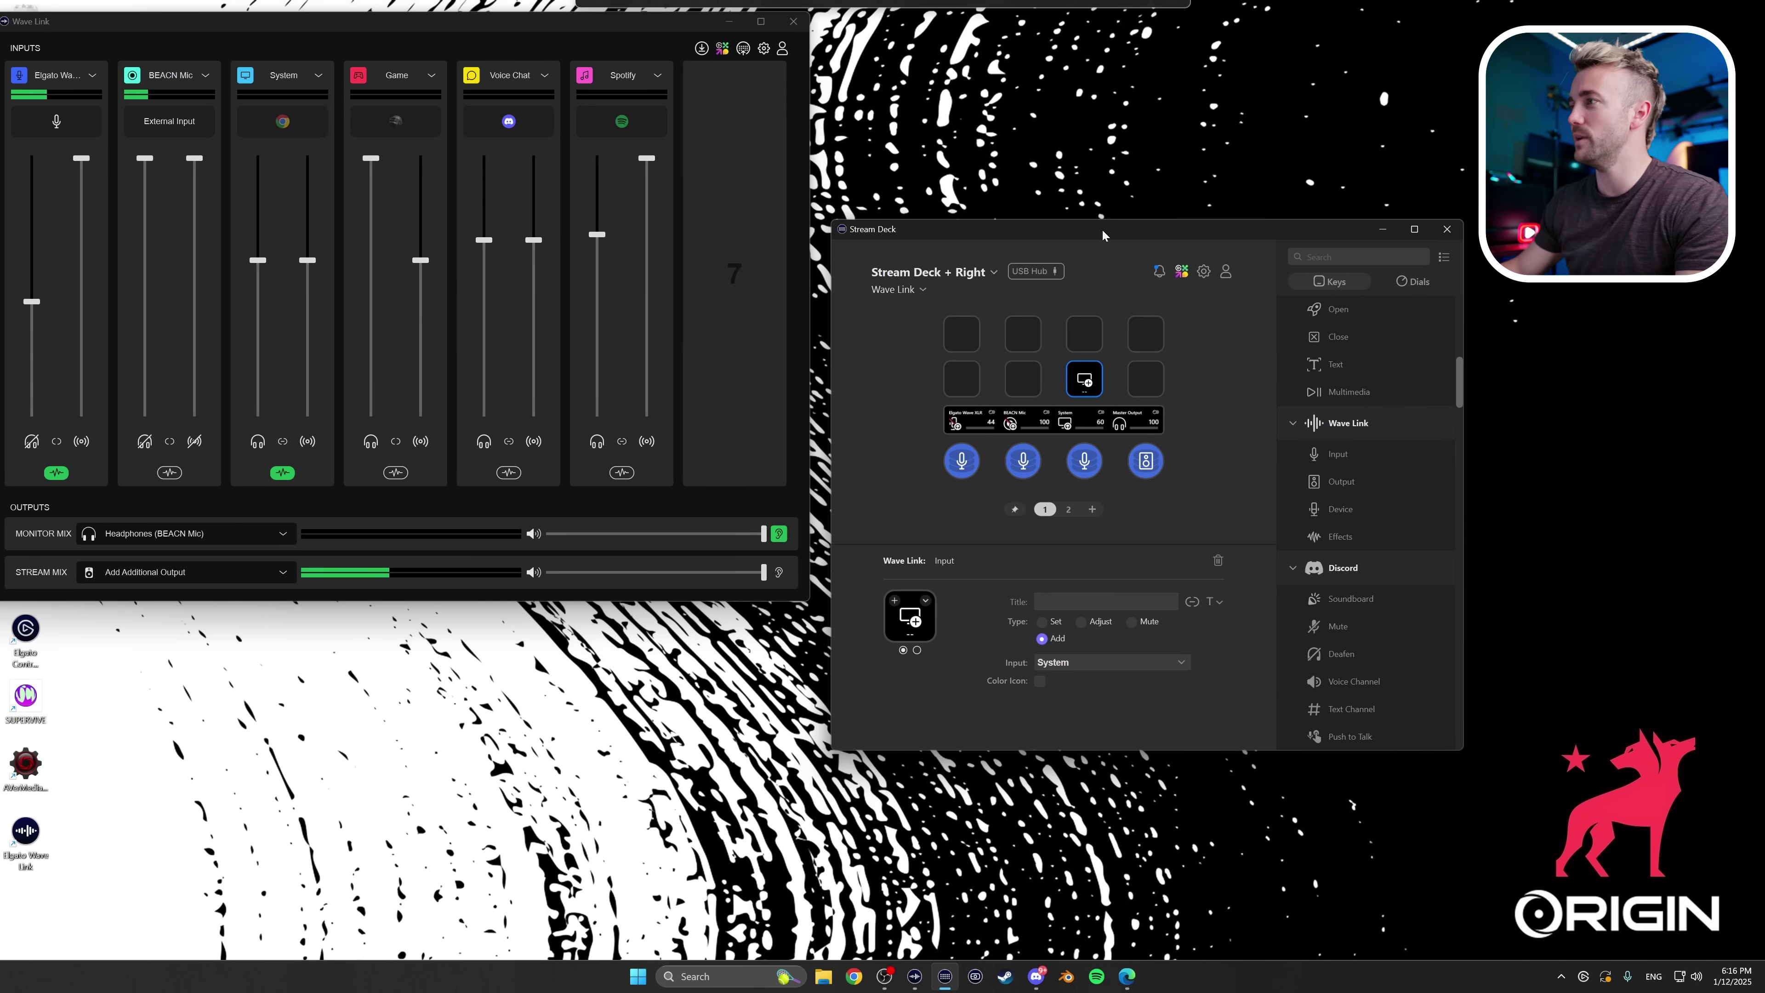
{"action": "left_click", "coordinate": [1040, 682]}
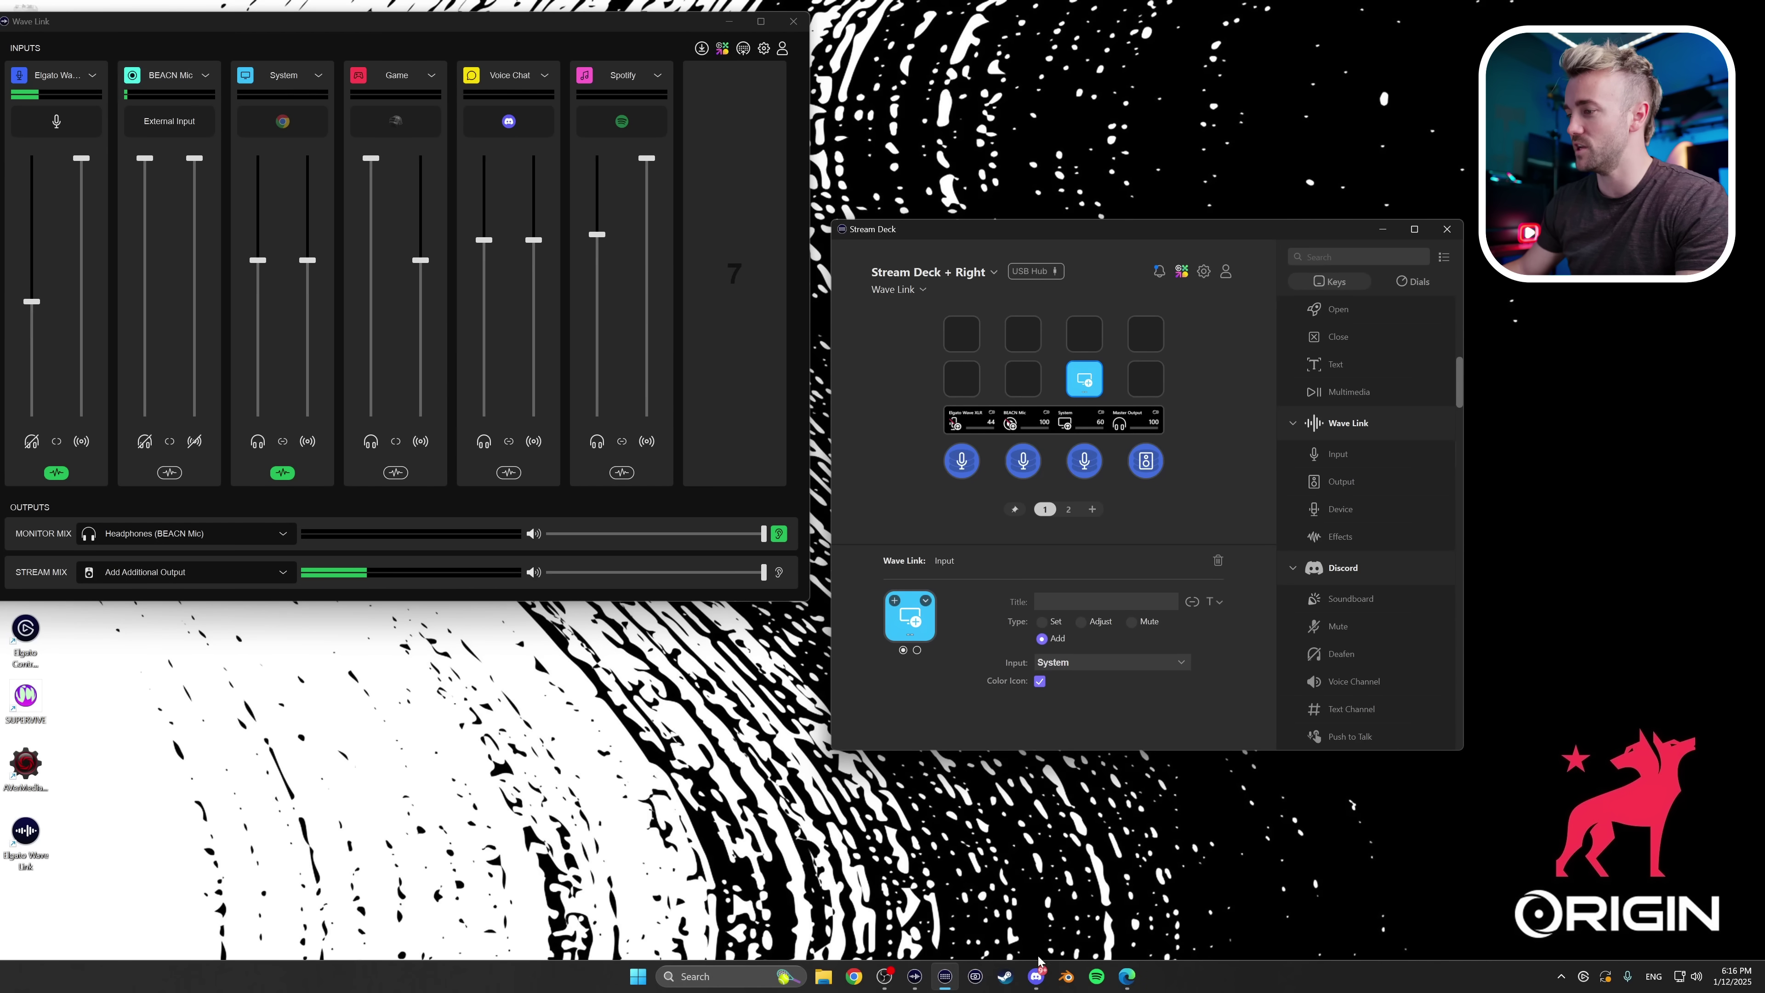
{"action": "left_click", "coordinate": [1138, 980]}
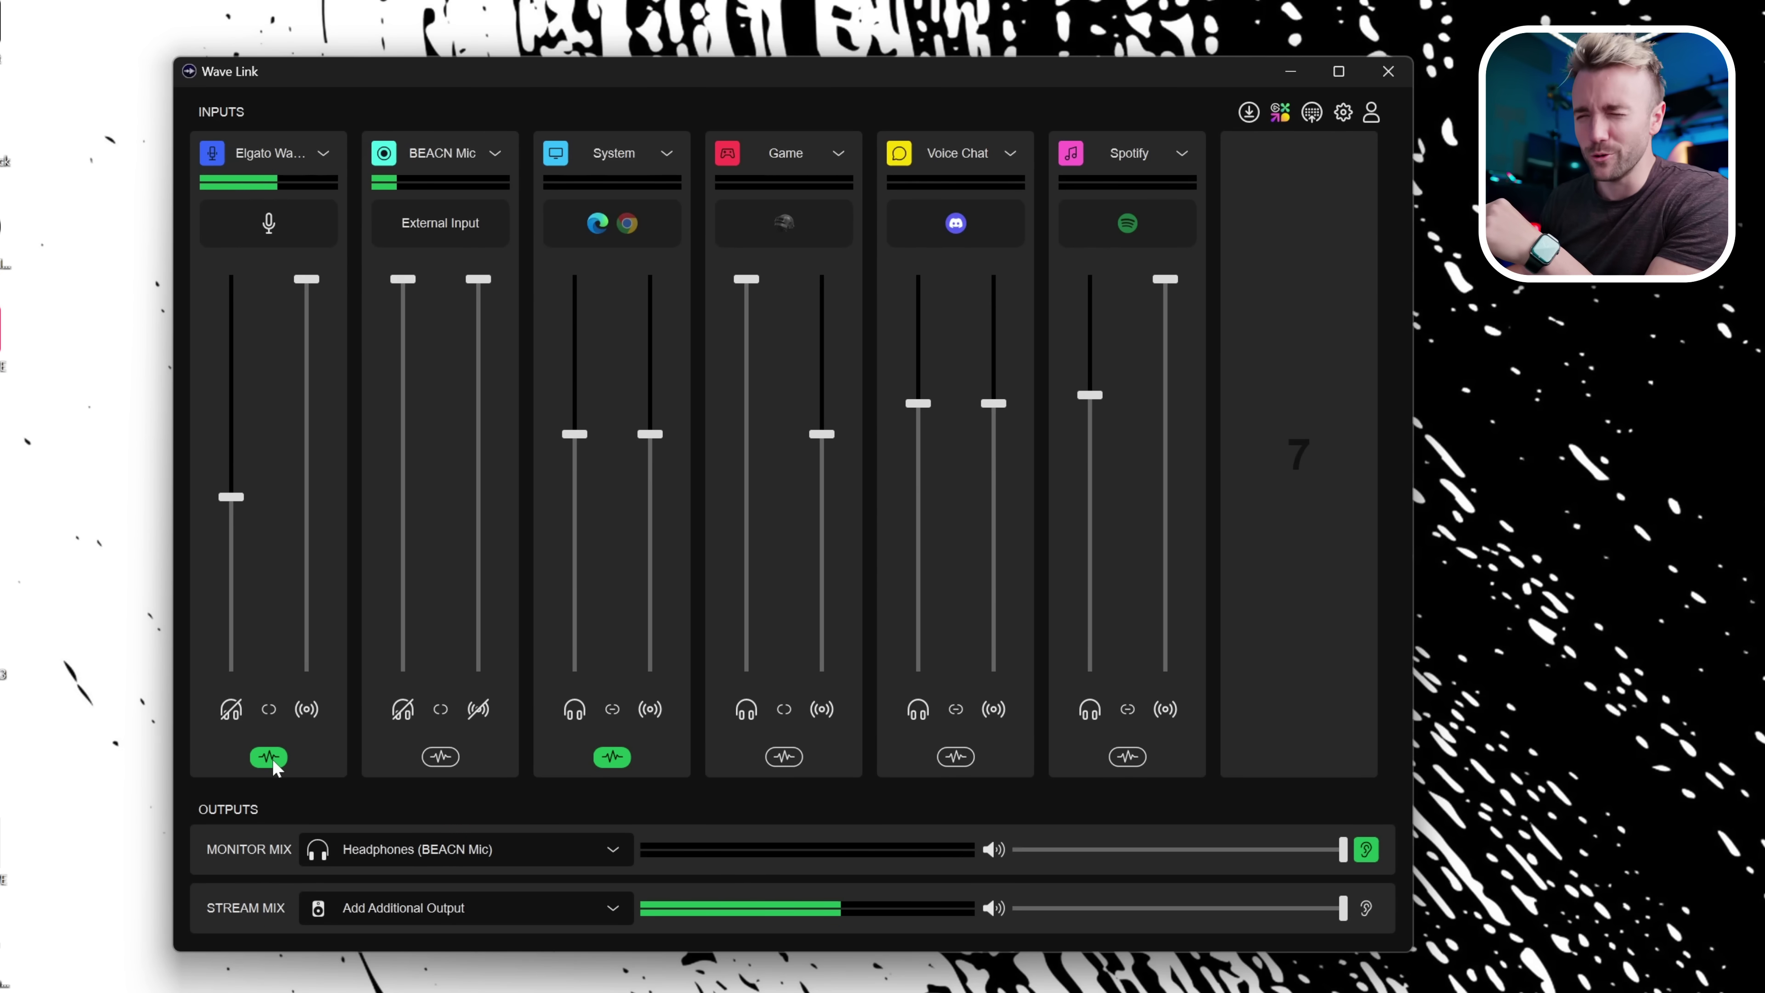
Record a mic check clip for the Wave XLR mic and play it back
{"action": "left_click", "coordinate": [270, 760]}
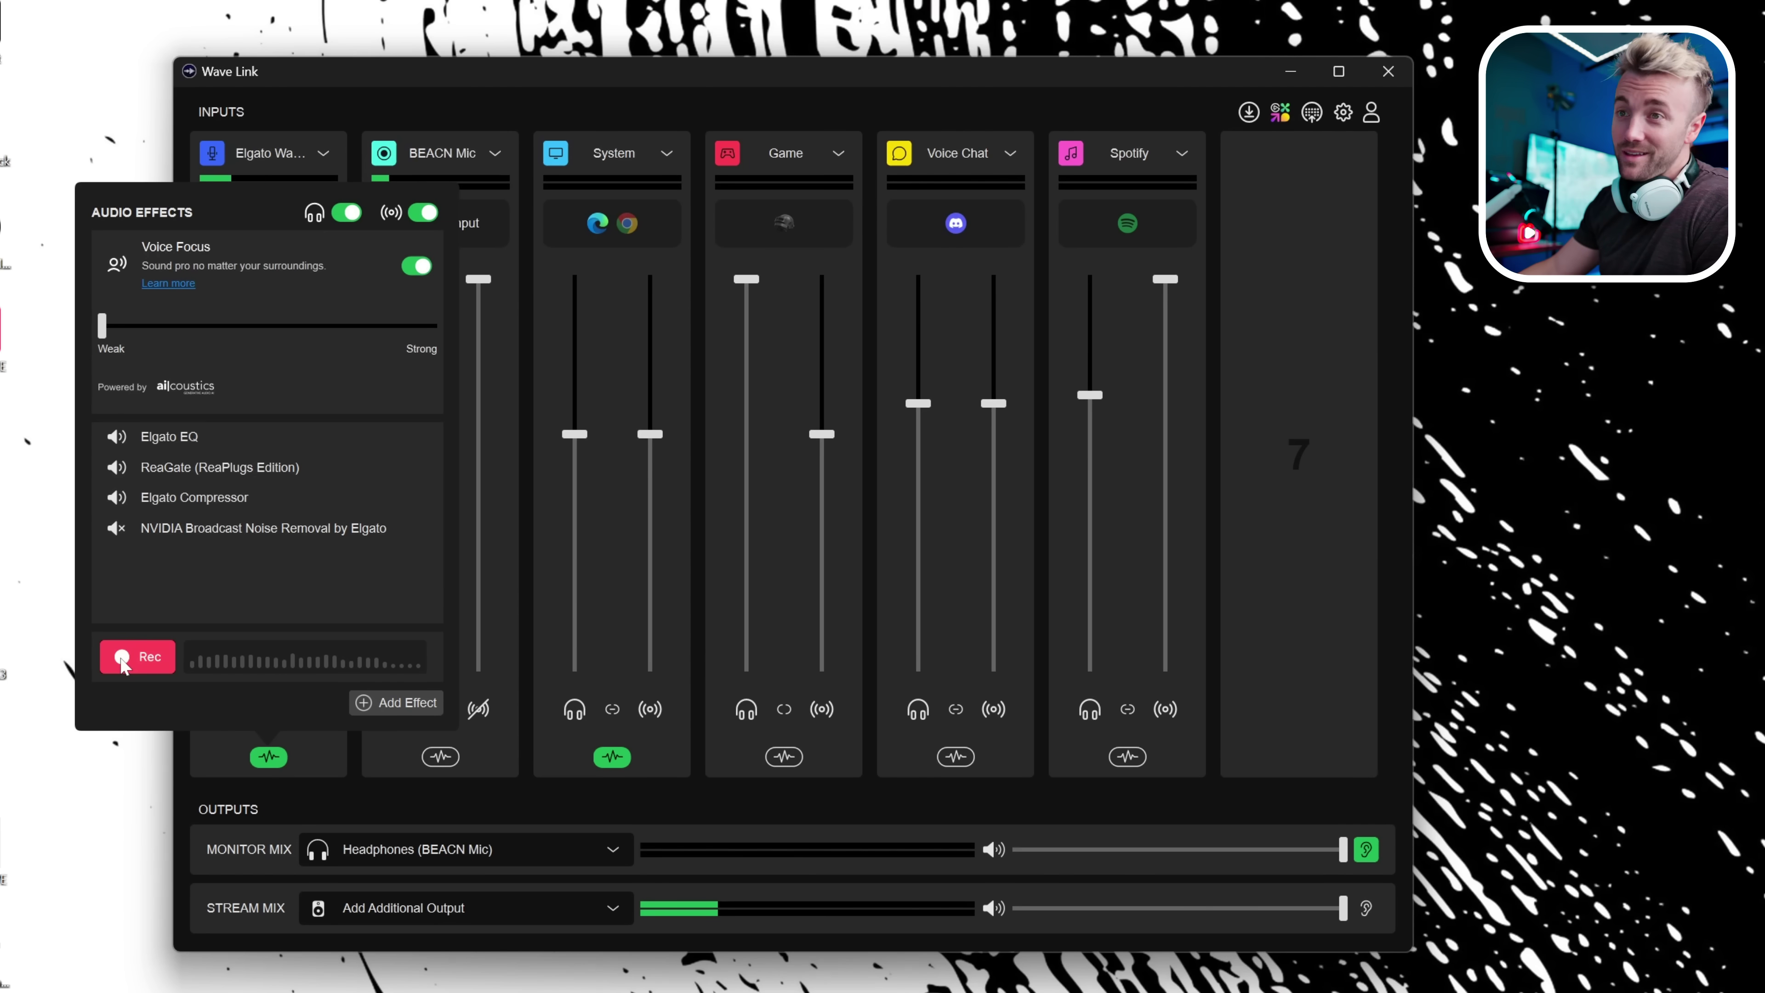
{"action": "left_click", "coordinate": [139, 659]}
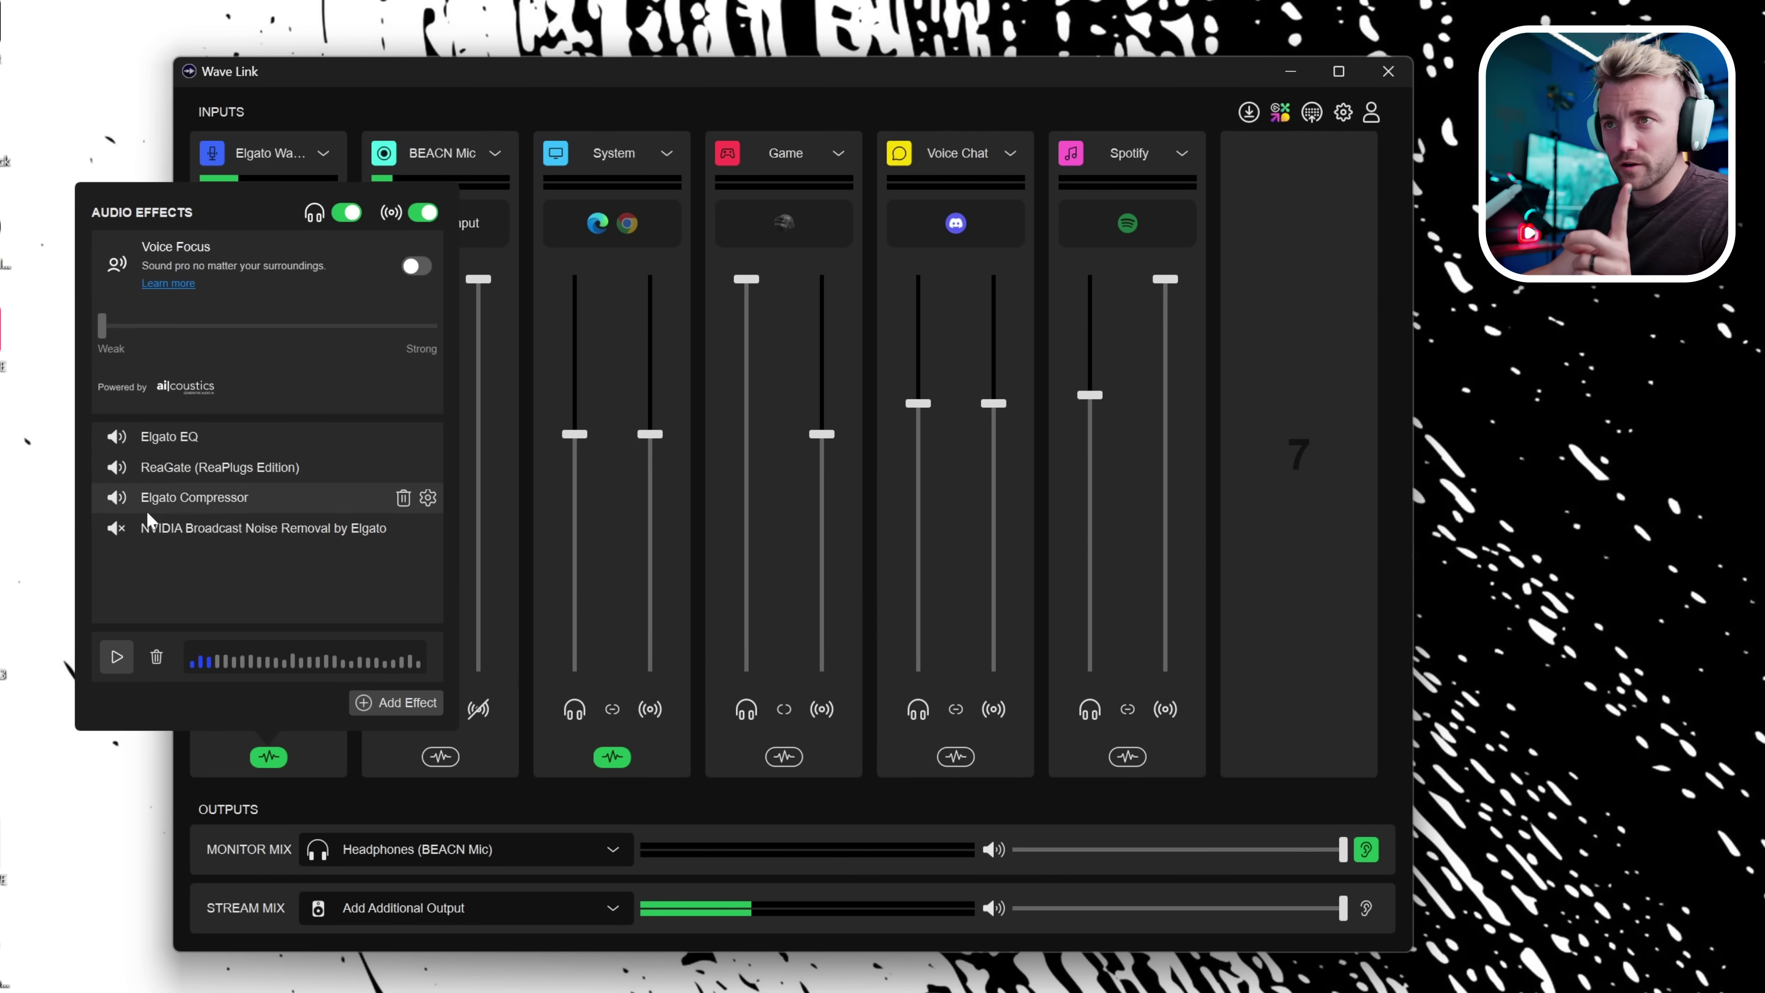
{"action": "left_click", "coordinate": [117, 661]}
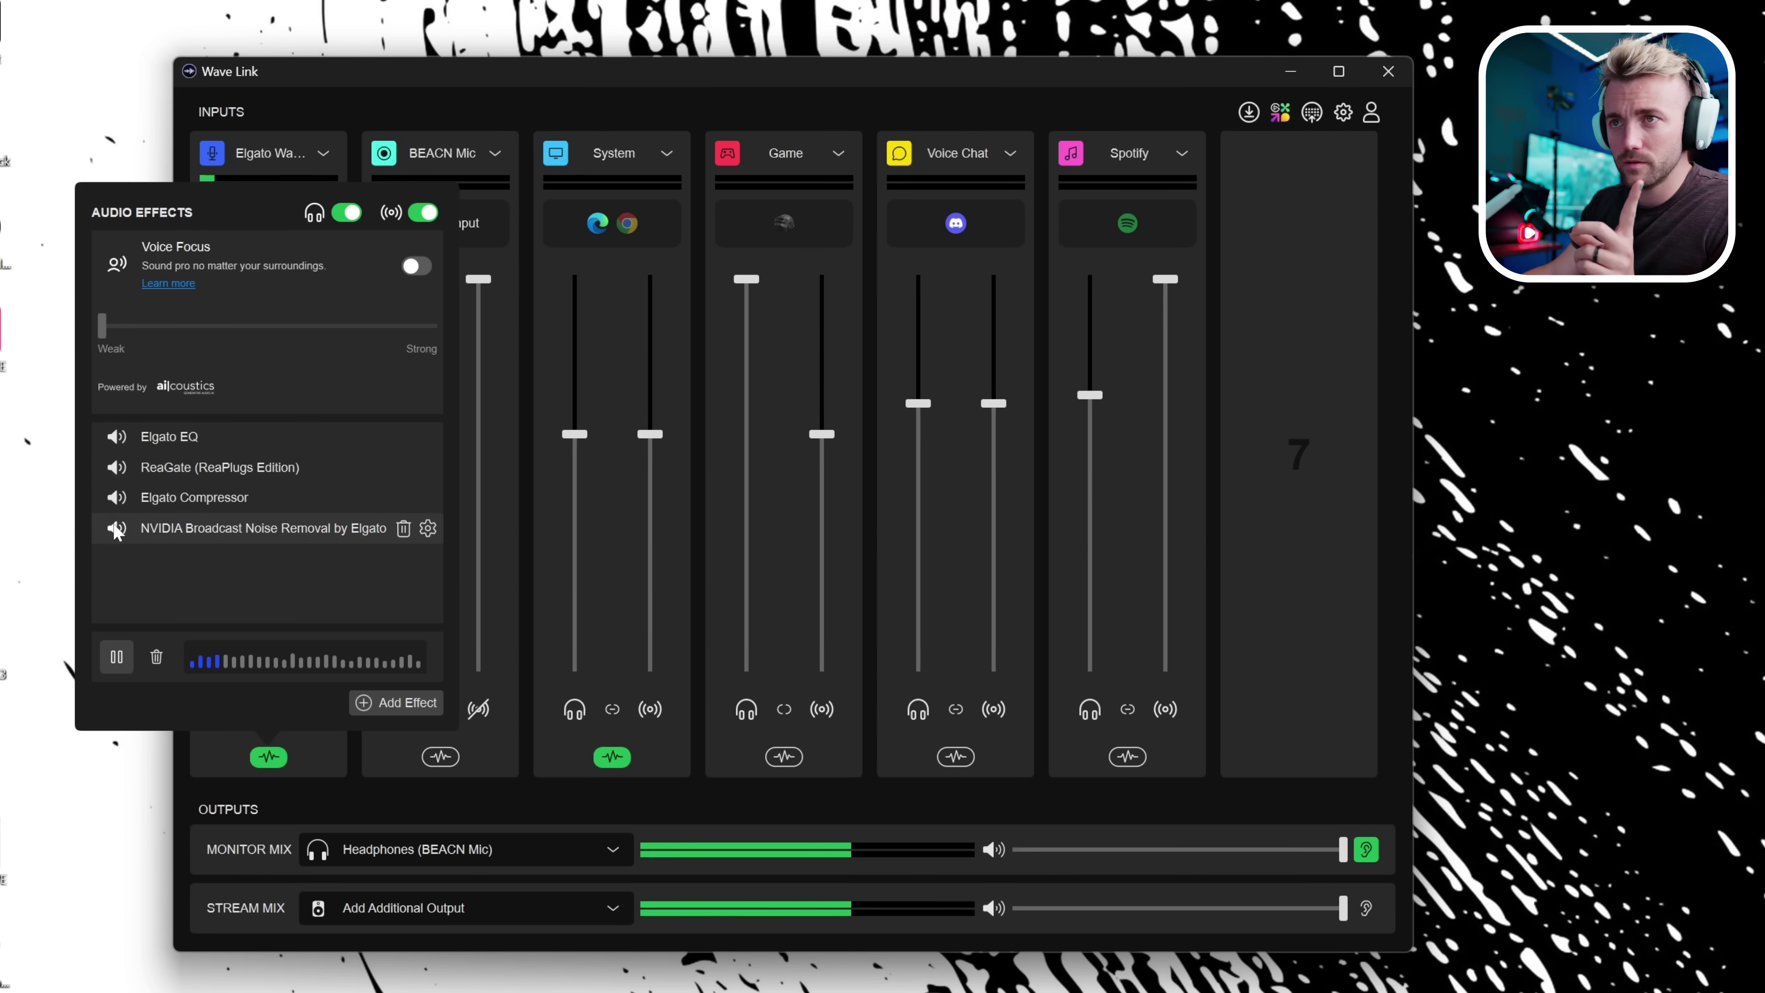
Set NVIDIA Broadcast Noise Removal strength on the Wave XLR mic to 100%
{"action": "left_click", "coordinate": [426, 530]}
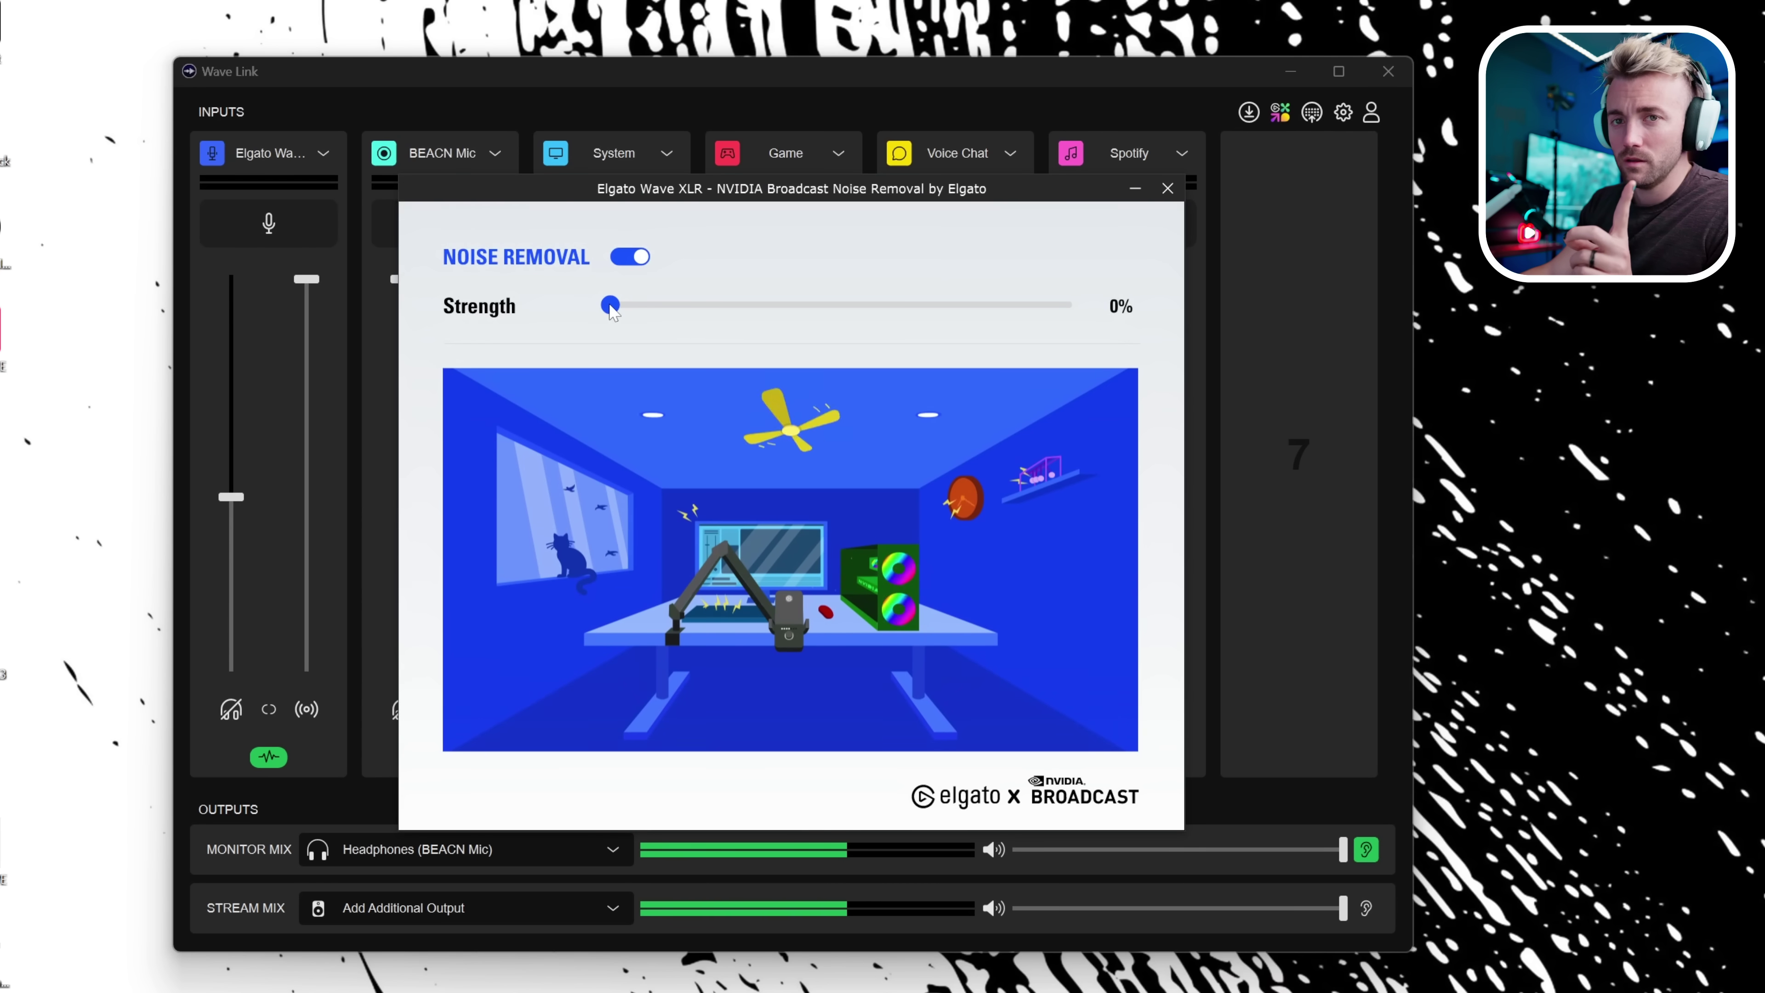
{"action": "left_click_drag", "start_coordinate": [610, 306], "coordinate": [1099, 296]}
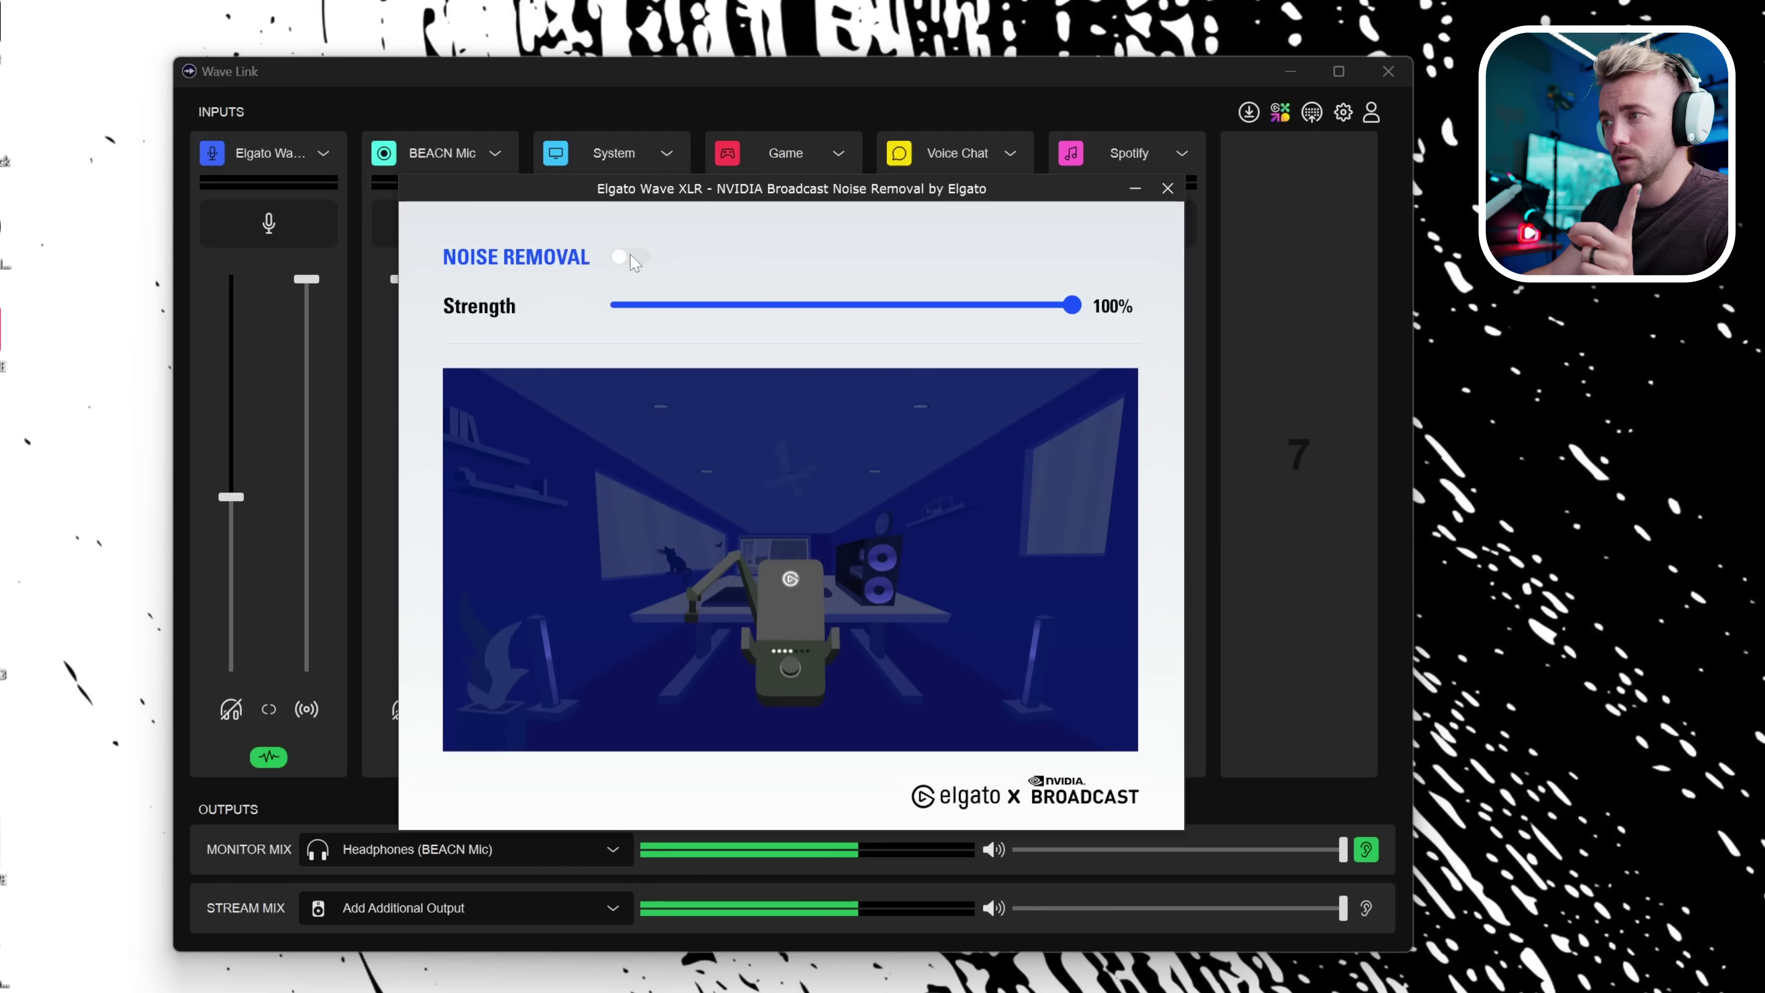
{"action": "left_click", "coordinate": [1168, 189]}
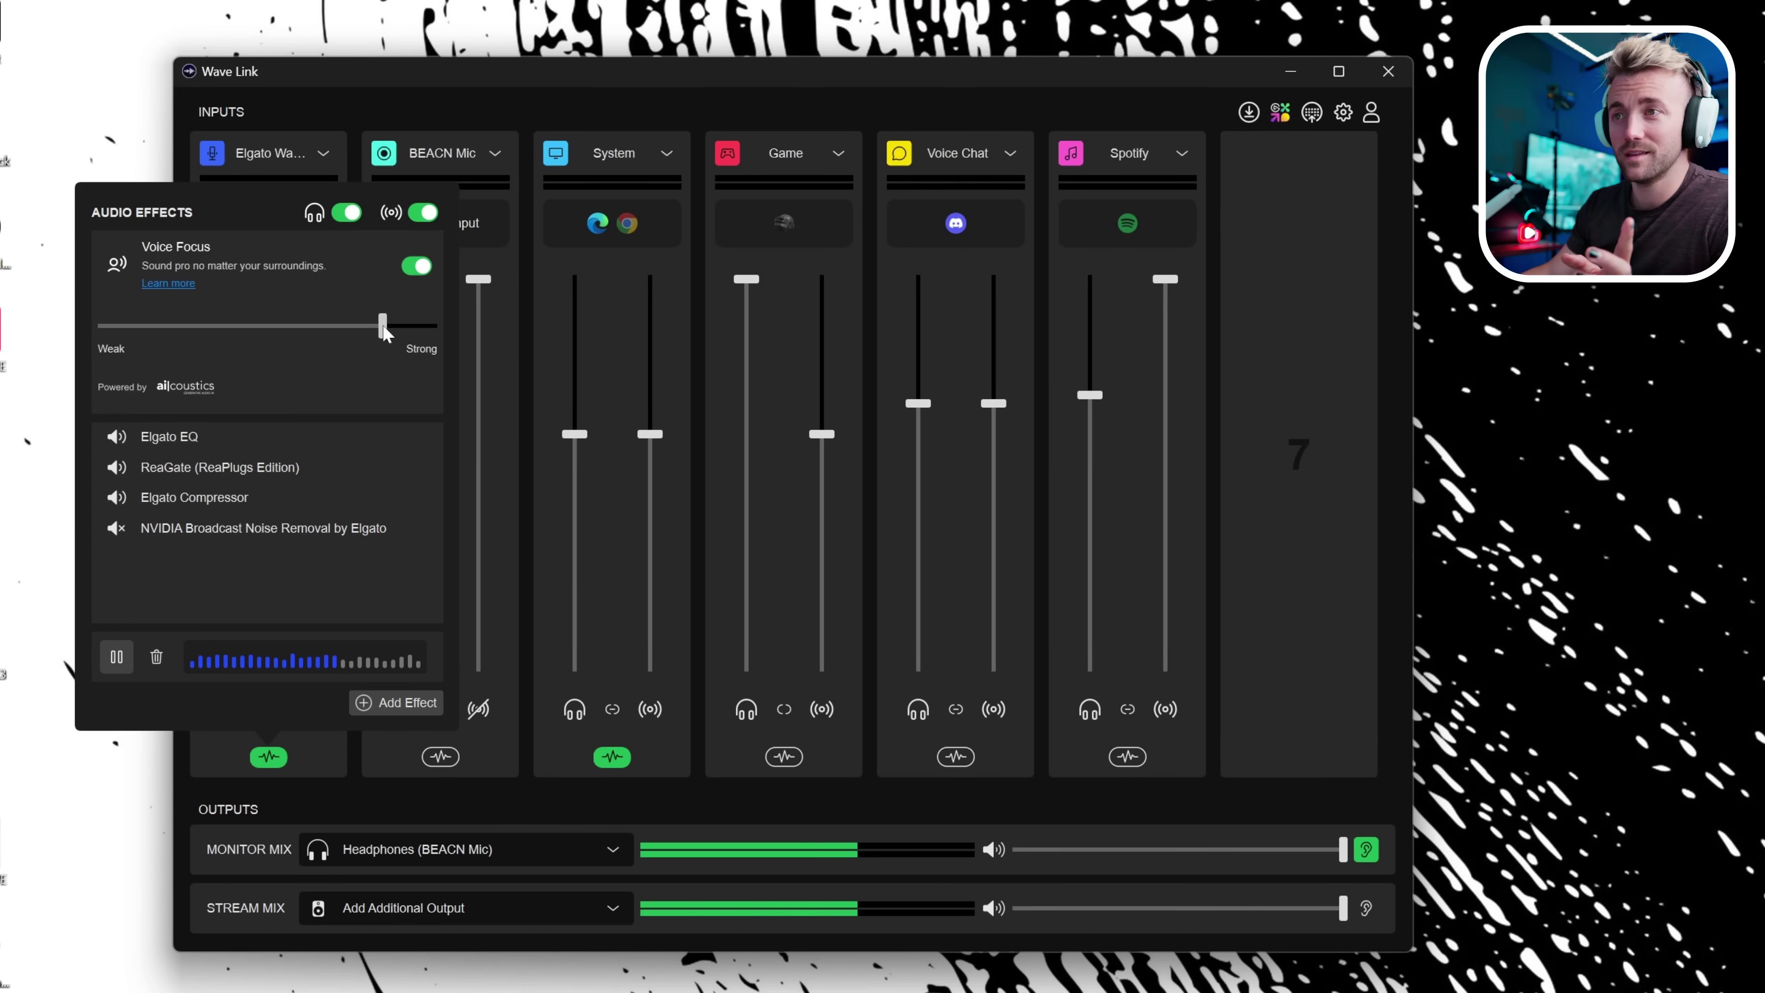
Push Voice Focus to Strong and replay the mic check, then switch Voice Focus off and stop playback
{"action": "left_click_drag", "start_coordinate": [384, 325], "coordinate": [437, 324]}
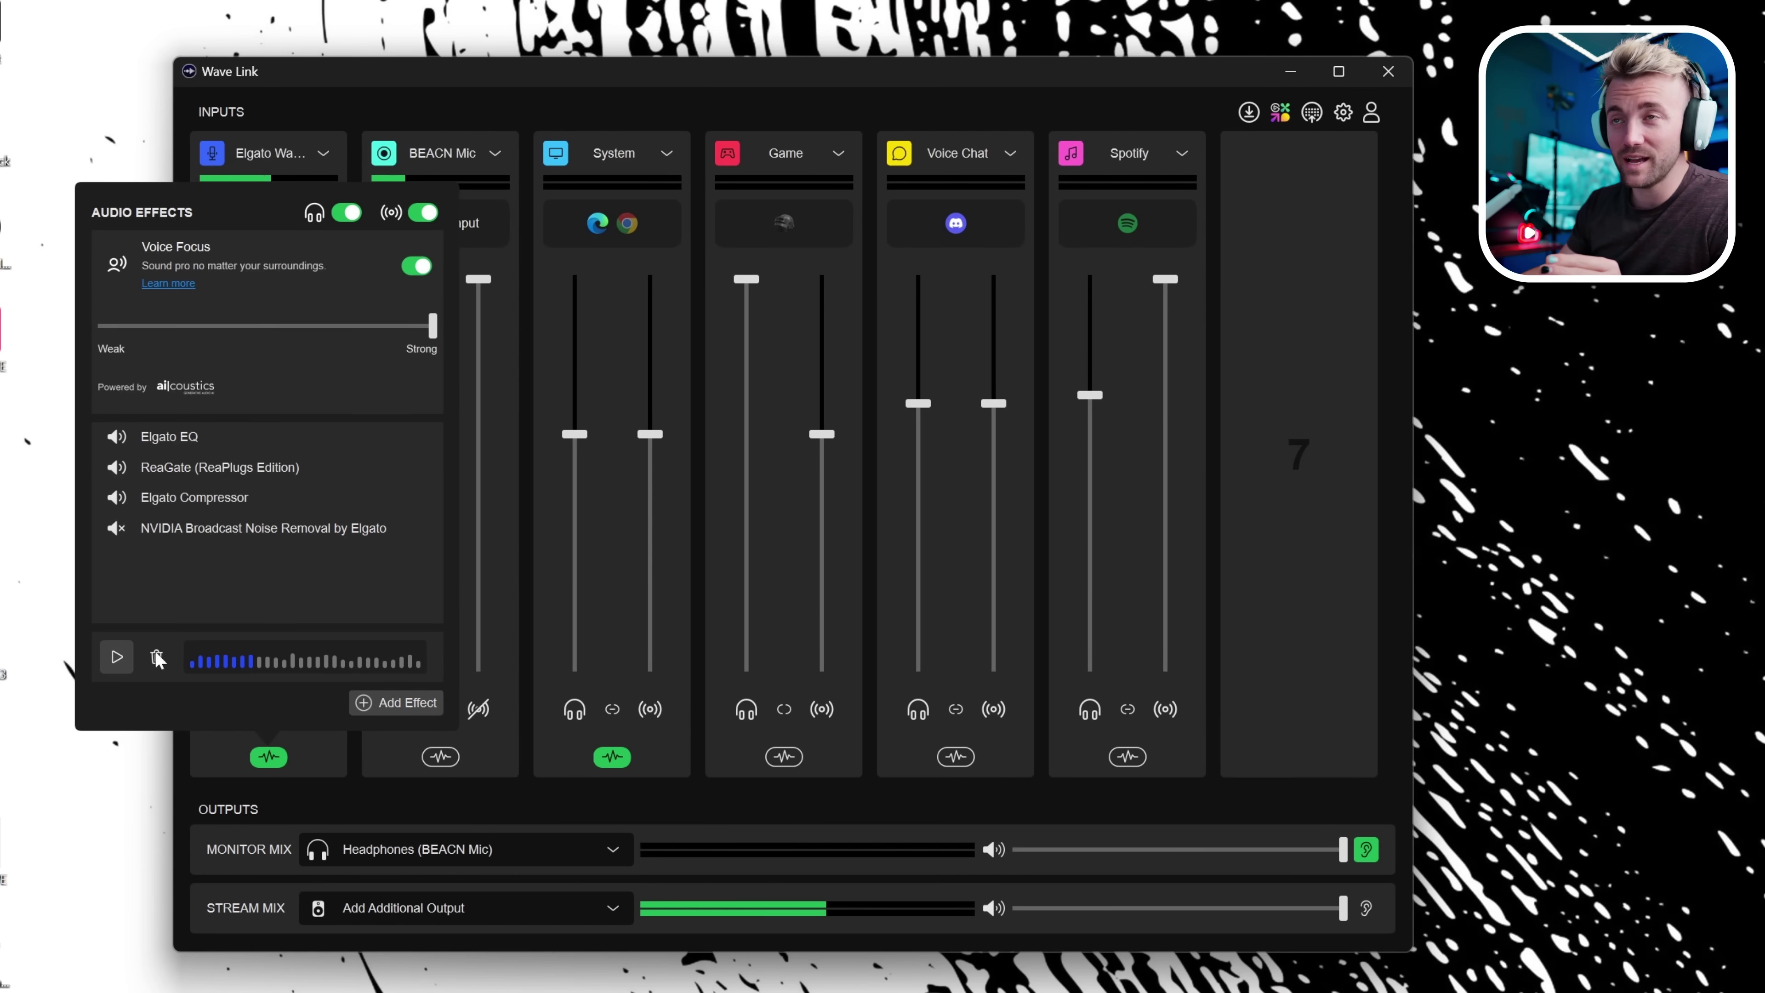
{"action": "left_click", "coordinate": [117, 658]}
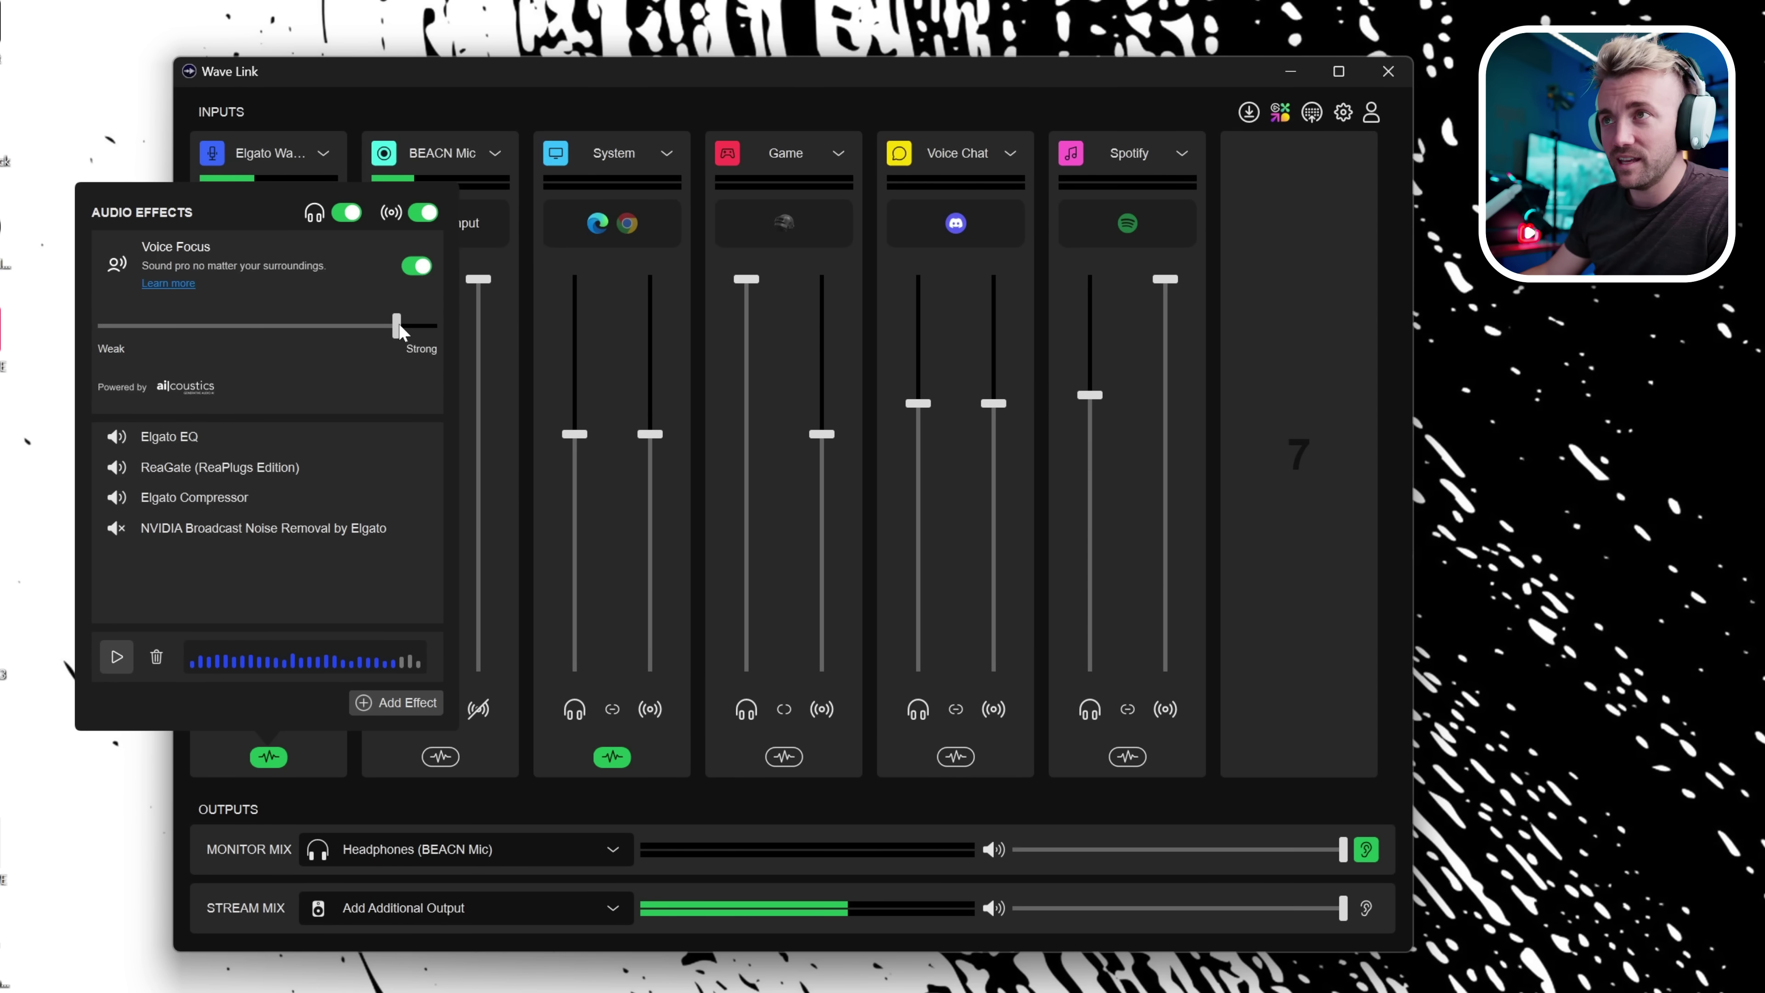
{"action": "left_click", "coordinate": [416, 266]}
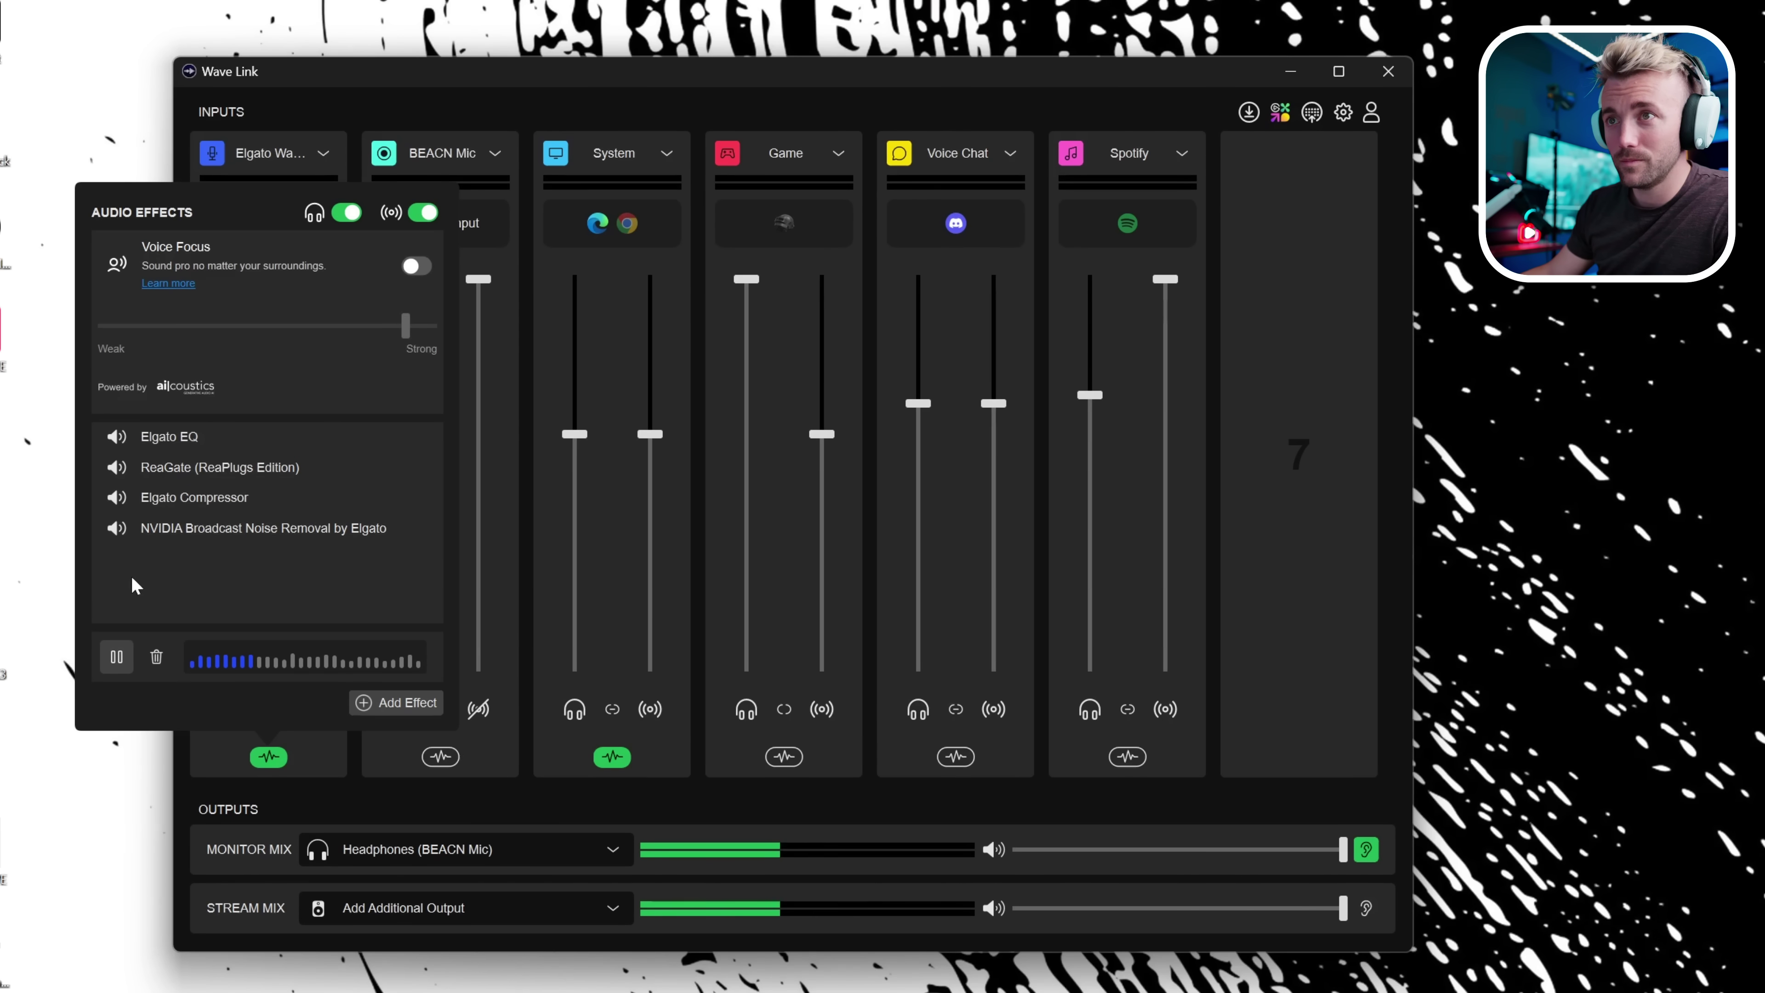
{"action": "left_click", "coordinate": [116, 656]}
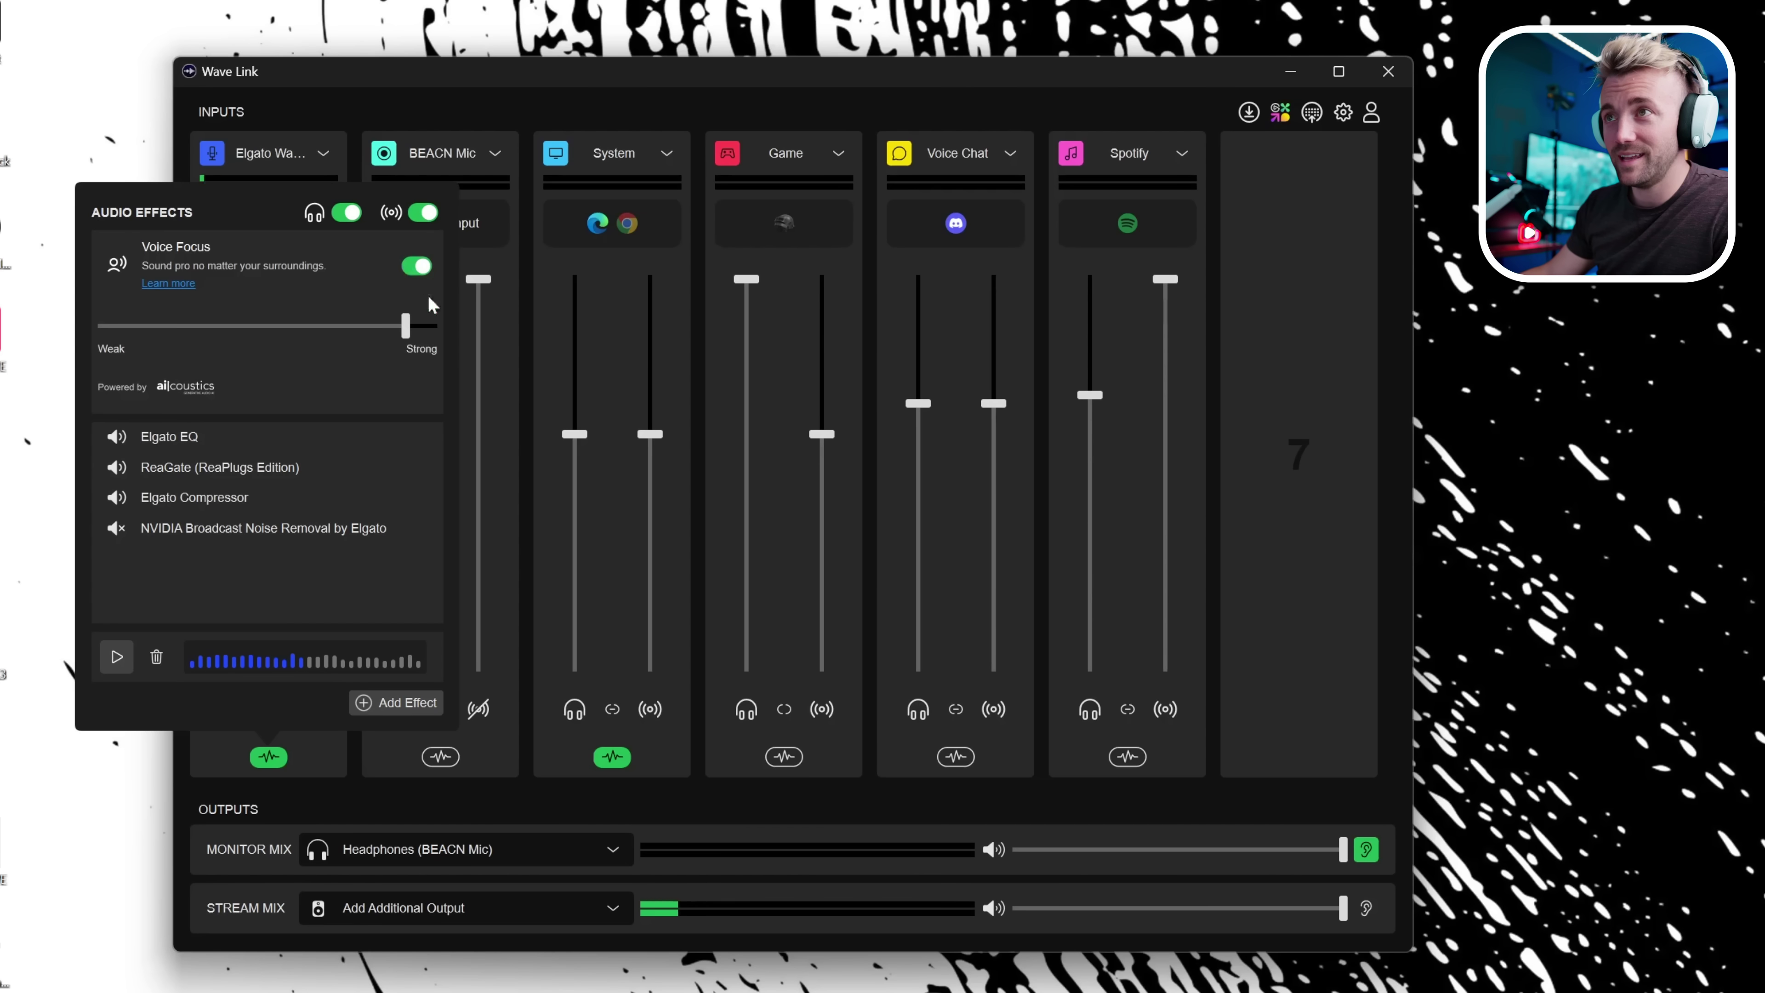